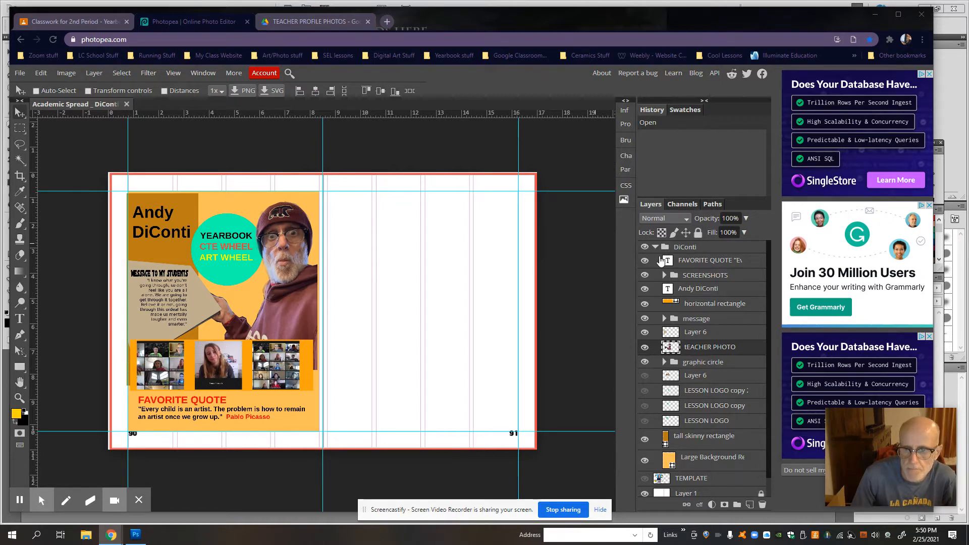
Step: Collapse and re-expand the teacher's layer group, and toggle the graphic circle group's visibility off and on
click(655, 248)
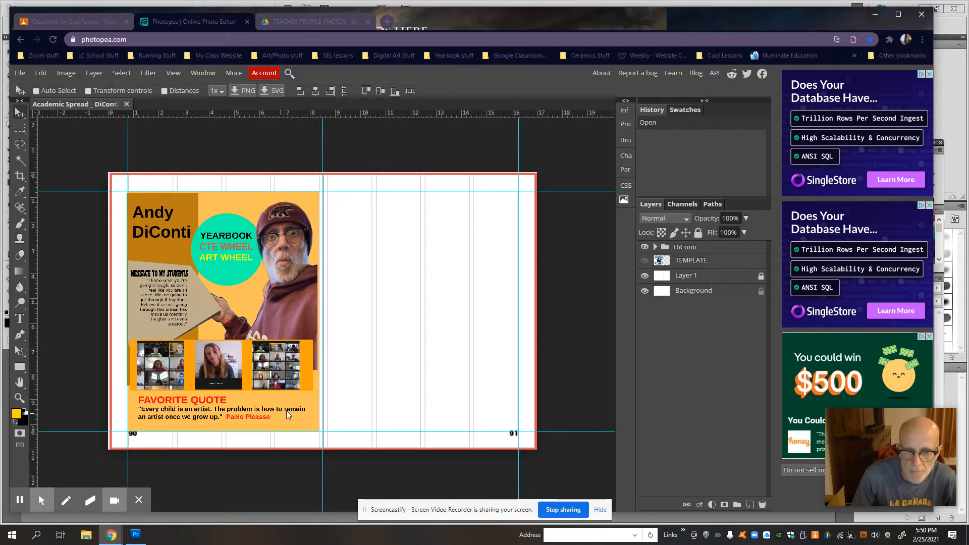
click(655, 247)
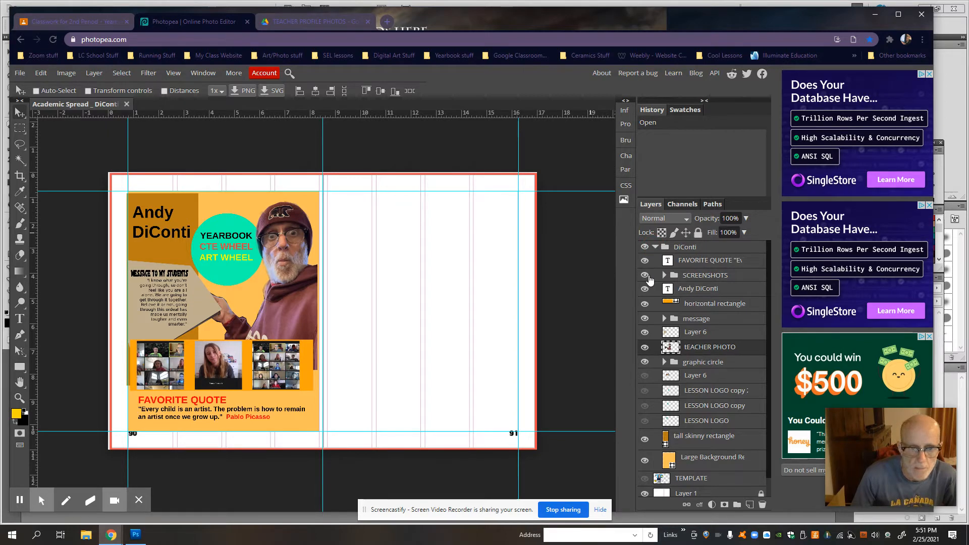
scroll(720, 315, down, 1)
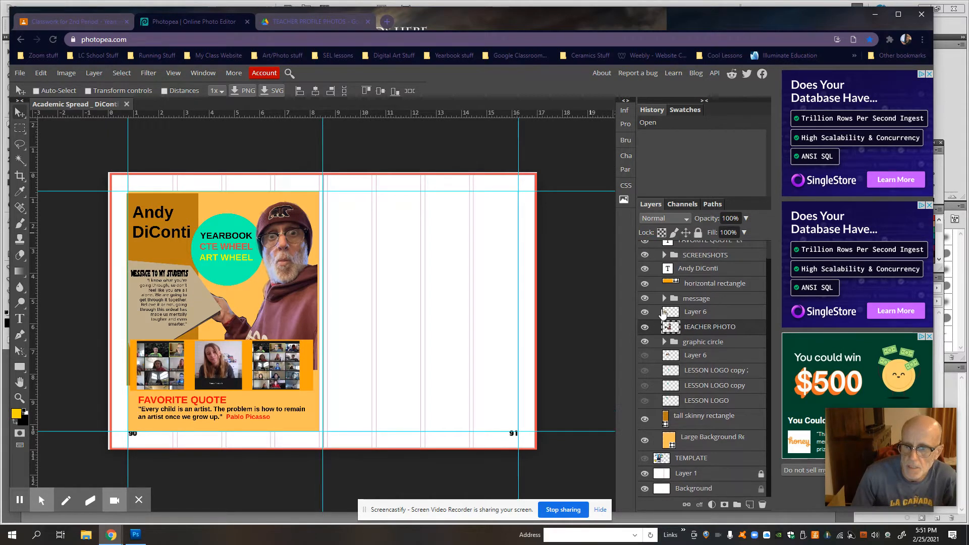
click(645, 343)
click(645, 343)
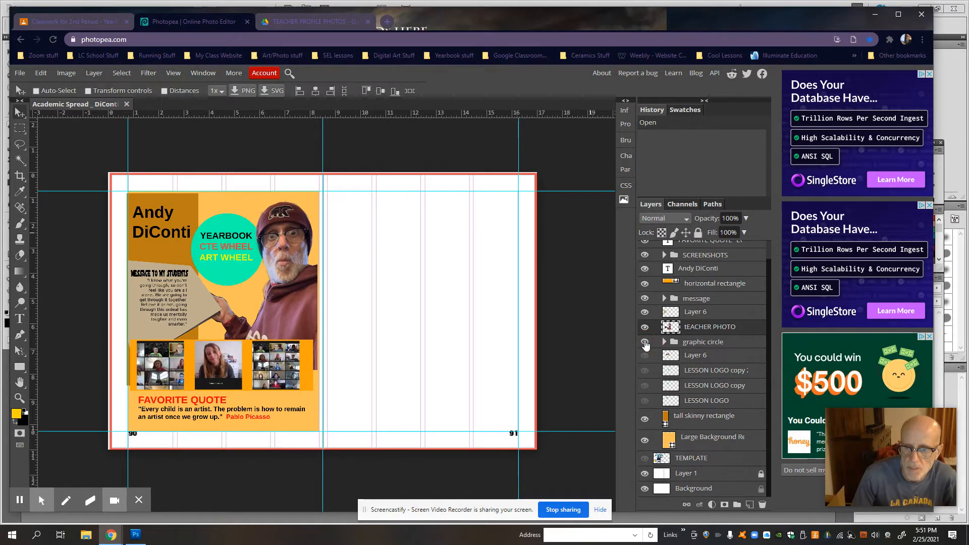
Step: Expand the graphic circle group and toggle its text layer and the Shape 2 circle off and on
click(664, 341)
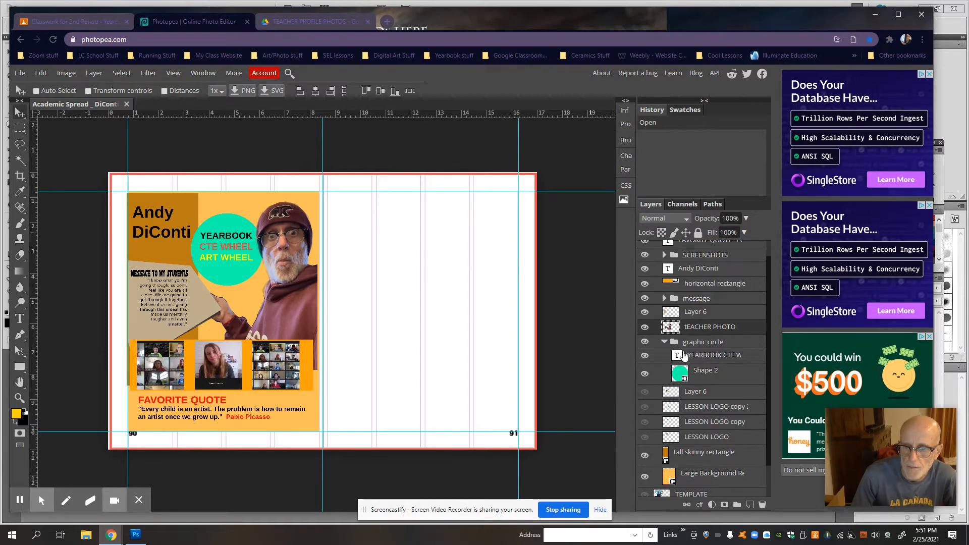
click(645, 357)
click(645, 357)
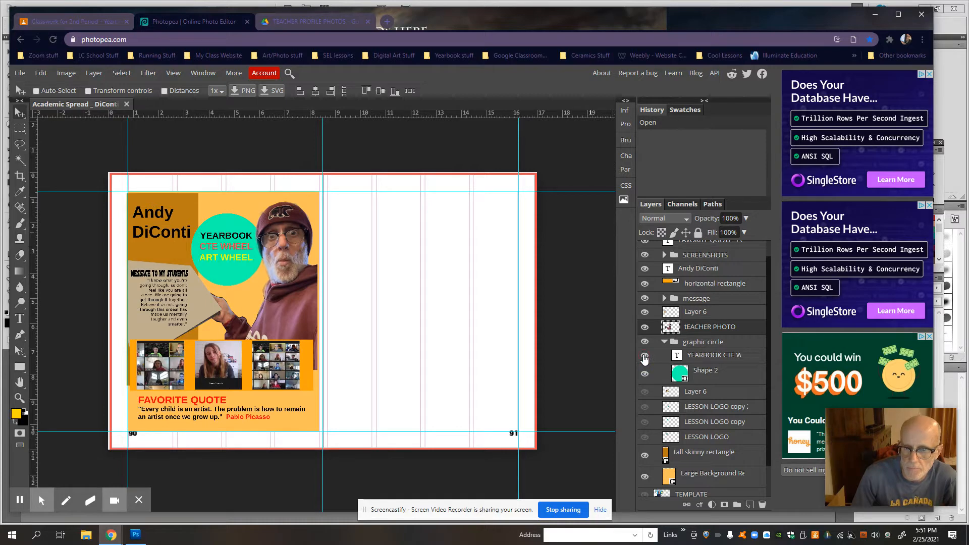
click(644, 373)
click(644, 373)
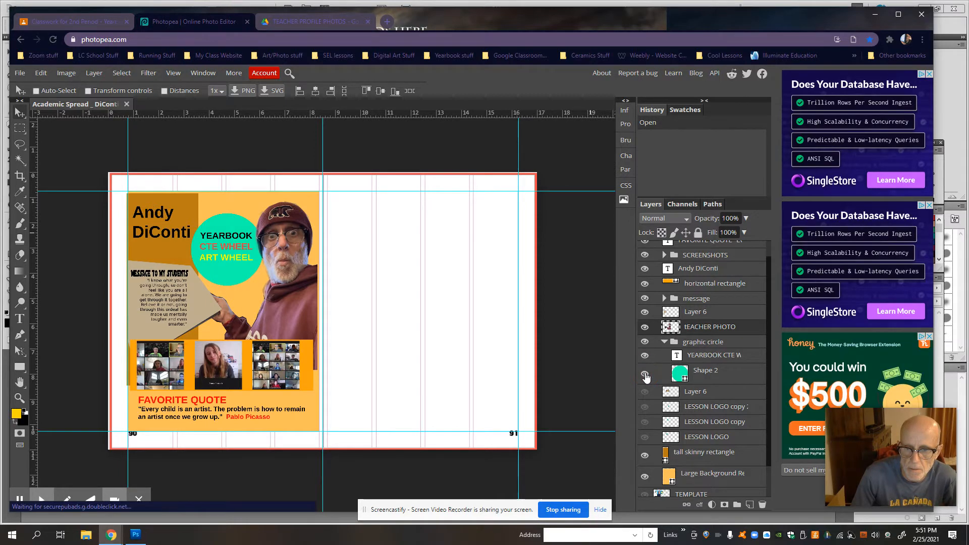
Step: Move the YEARBOOK / CTE WHEEL / ART WHEEL text slightly down, and select the Shape 2 circle layer
click(719, 360)
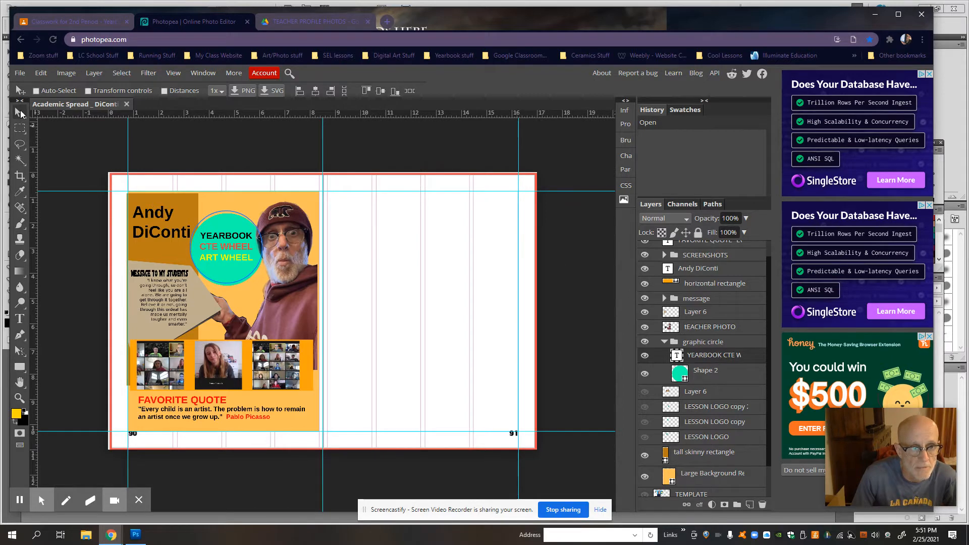
drag(238, 246, 238, 251)
click(723, 370)
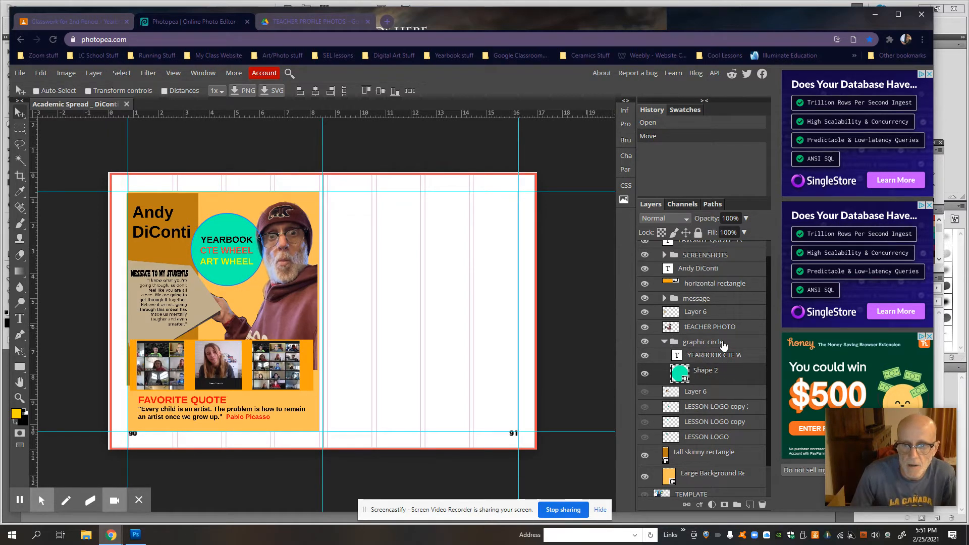
Step: Select and collapse the graphic circle group, and shift the whole group slightly right and down toward the teacher's face
click(723, 344)
click(664, 343)
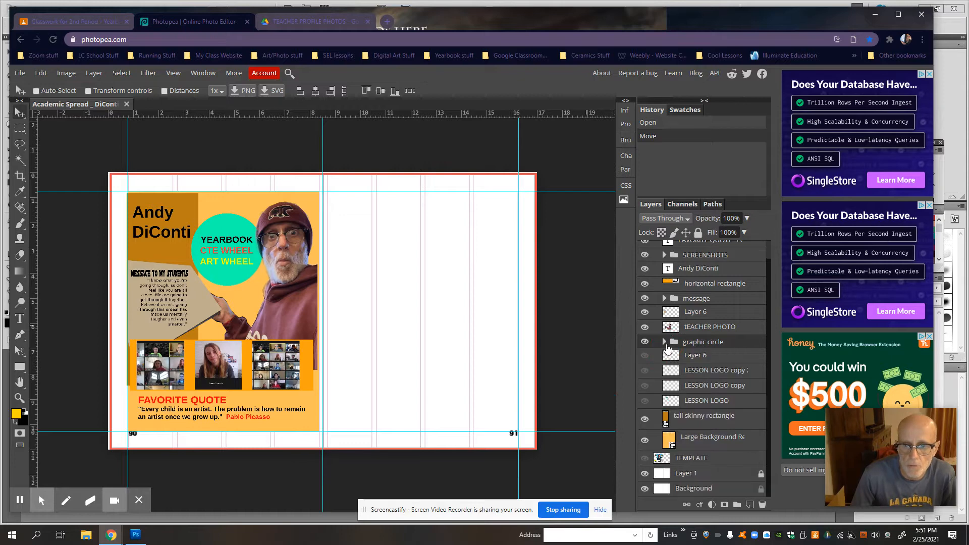
mouse_move(246, 265)
mouse_down()
mouse_move(246, 276)
mouse_move(248, 267)
mouse_up()
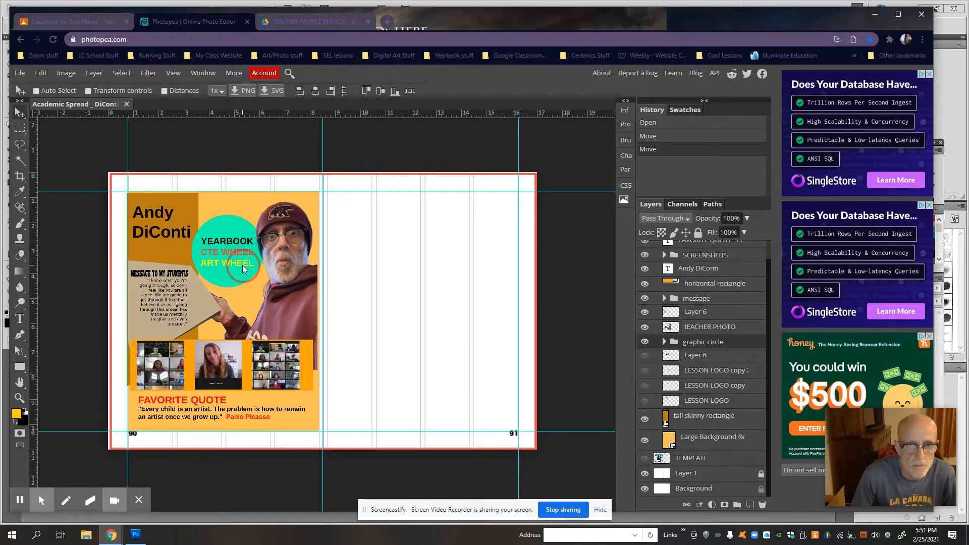
drag(242, 265, 247, 268)
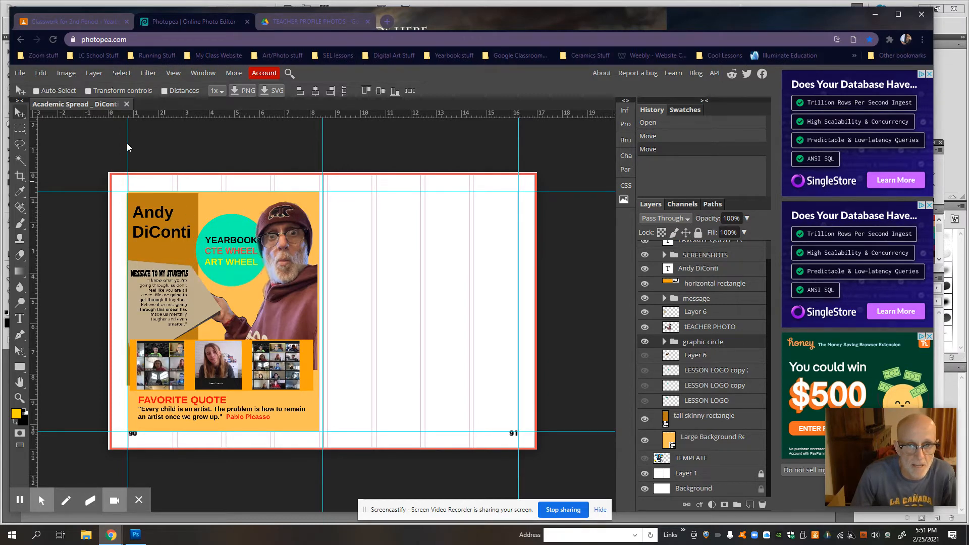
Step: Enable transform controls, scale the graphic circle group to 103.66%, and place it partly behind the teacher's head at about X 1468, Y 916 px
click(87, 93)
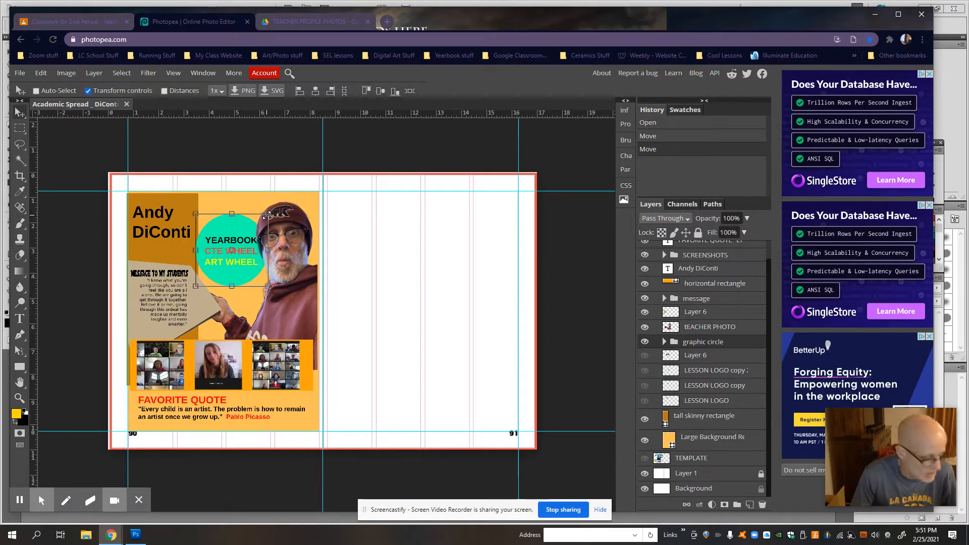
mouse_move(267, 214)
mouse_down()
mouse_move(260, 228)
mouse_move(241, 184)
mouse_move(271, 209)
mouse_up()
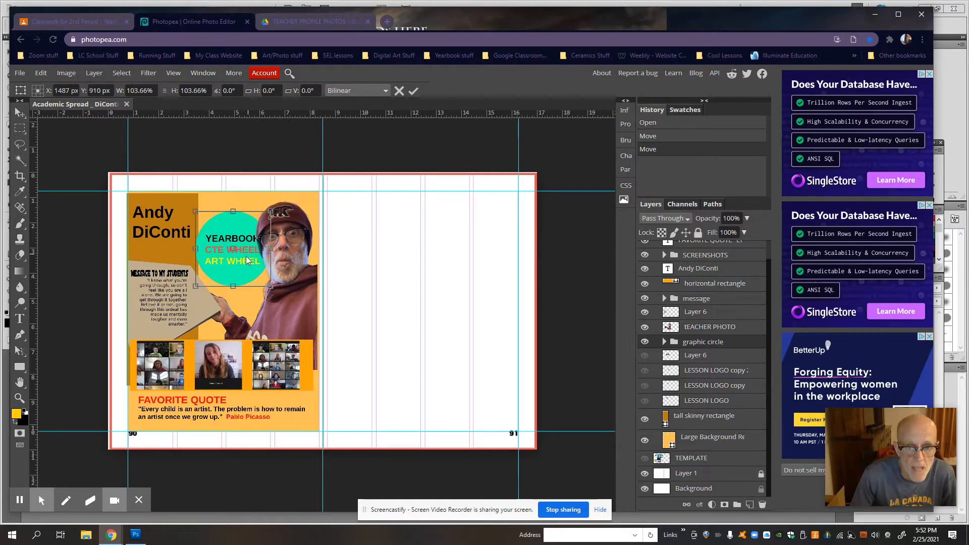
drag(241, 263, 235, 262)
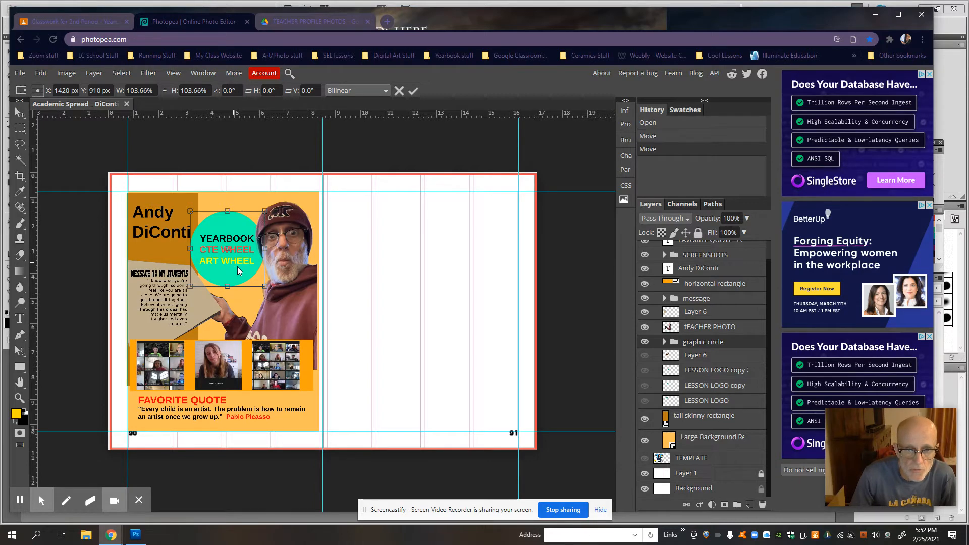
mouse_move(241, 272)
mouse_down()
mouse_move(241, 281)
mouse_move(246, 272)
mouse_up()
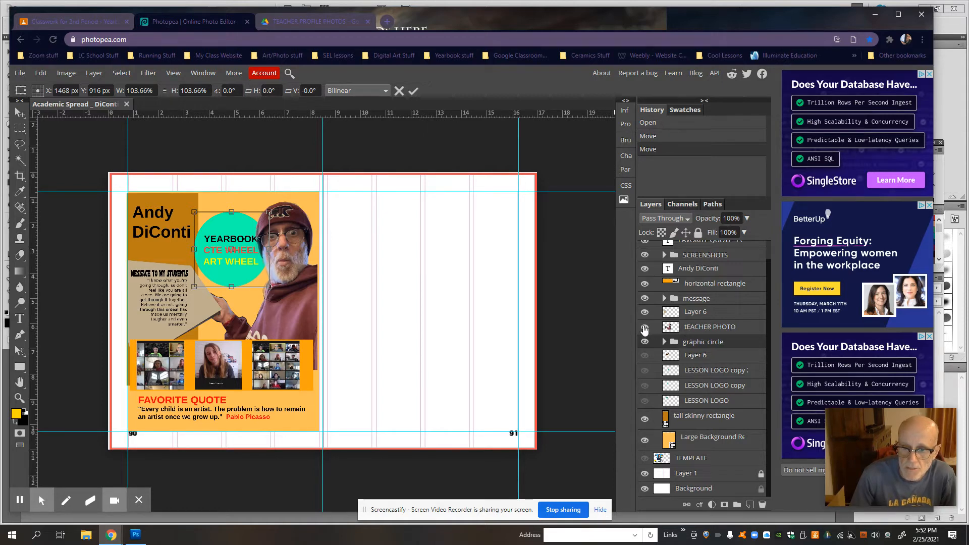
Step: Apply the circle's transform, and toggle the visibility of the teacher photo layer and the graphic circle group off and on
click(645, 327)
click(645, 327)
click(644, 328)
click(644, 327)
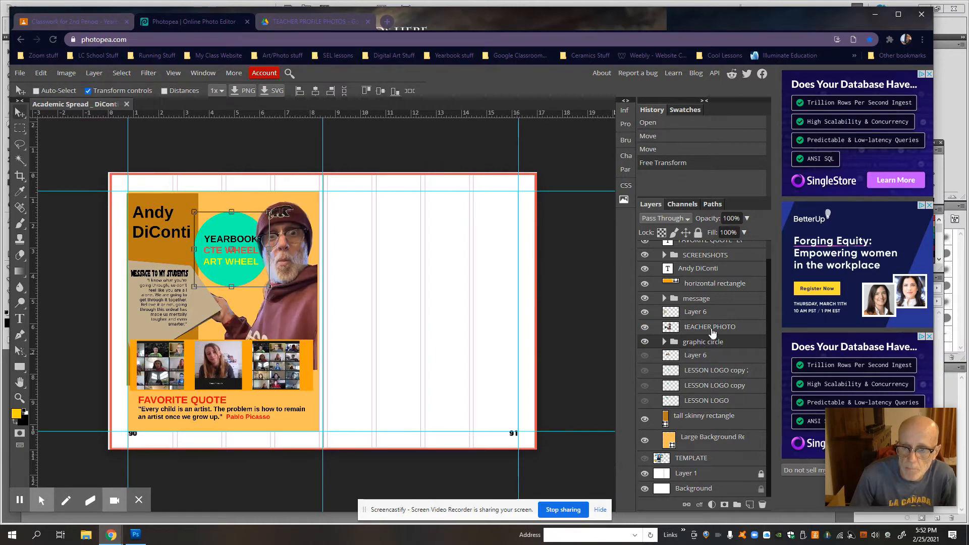
click(645, 342)
click(645, 342)
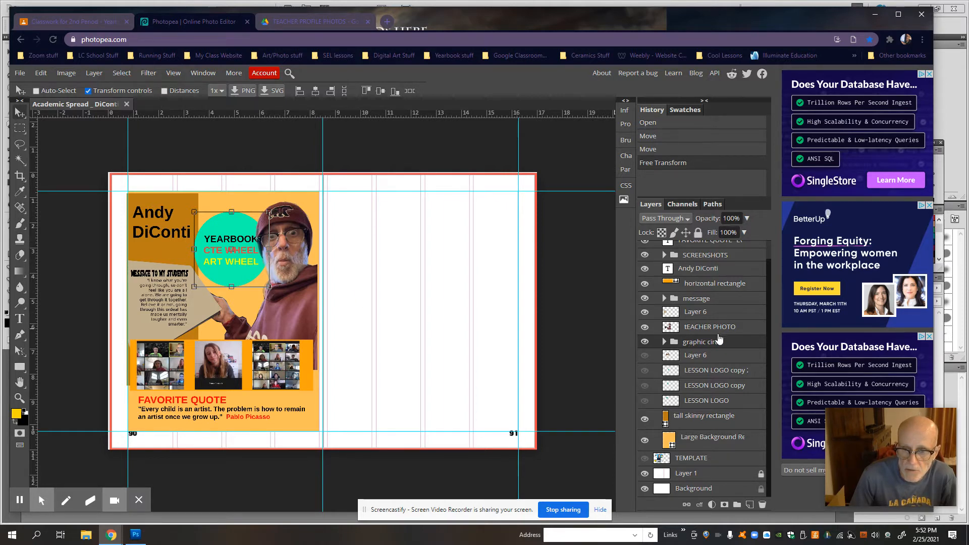
Step: Select Layer 6, the tan shape above the teacher photo, and toggle its visibility repeatedly to compare the page with and without it
click(645, 313)
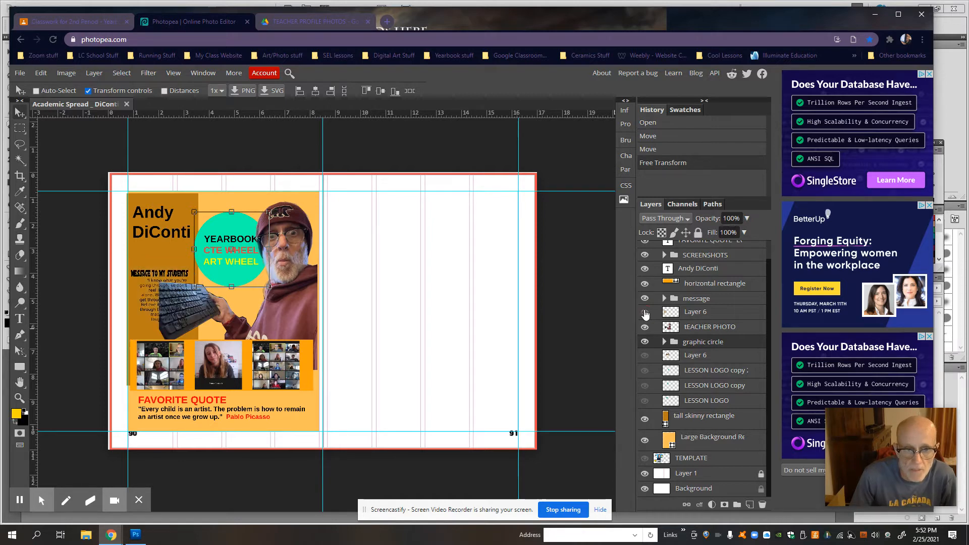
click(645, 313)
click(644, 313)
click(645, 312)
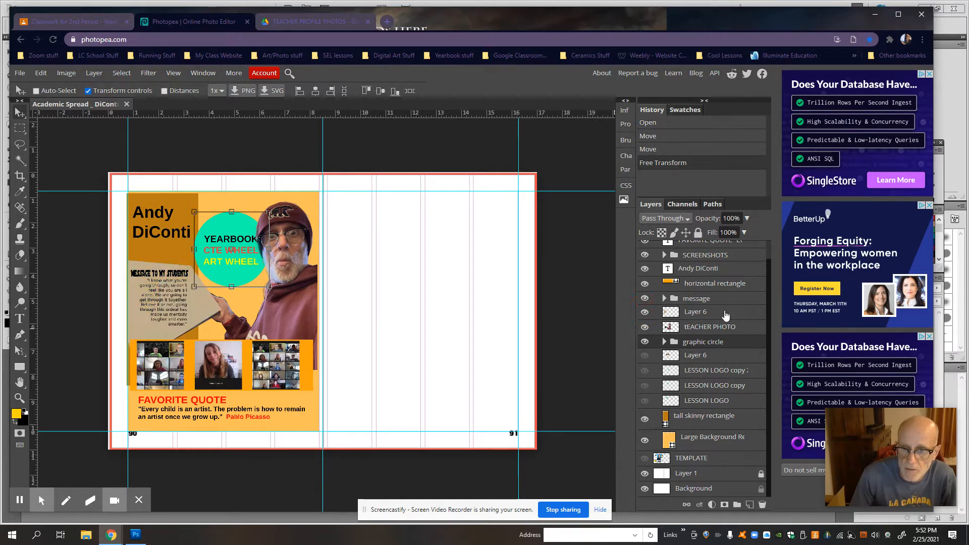
click(722, 313)
click(644, 314)
click(644, 314)
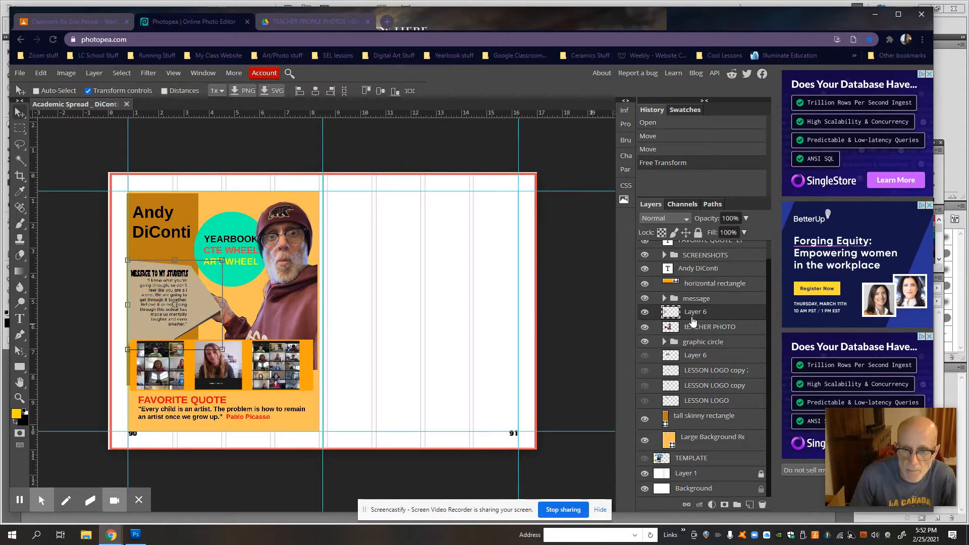
click(644, 313)
click(645, 313)
click(644, 313)
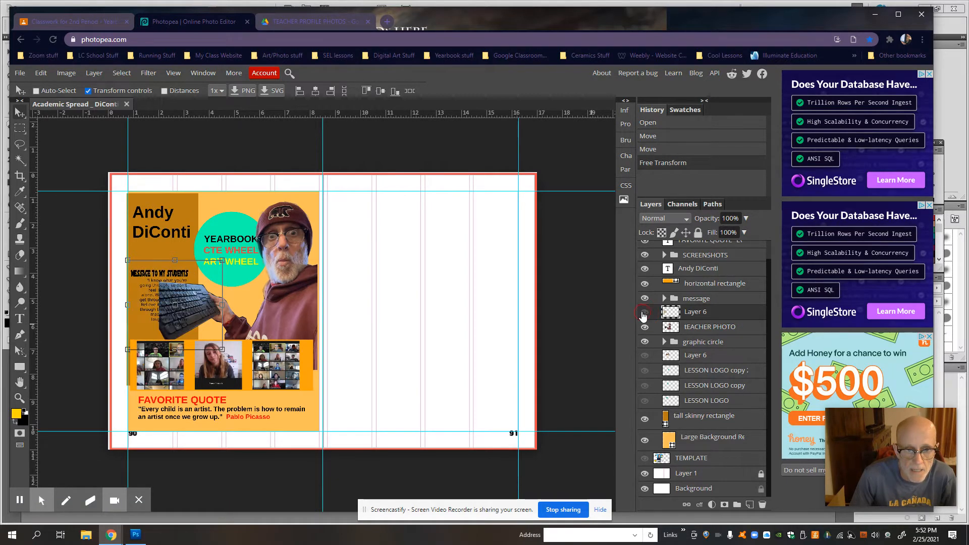
click(644, 313)
click(645, 313)
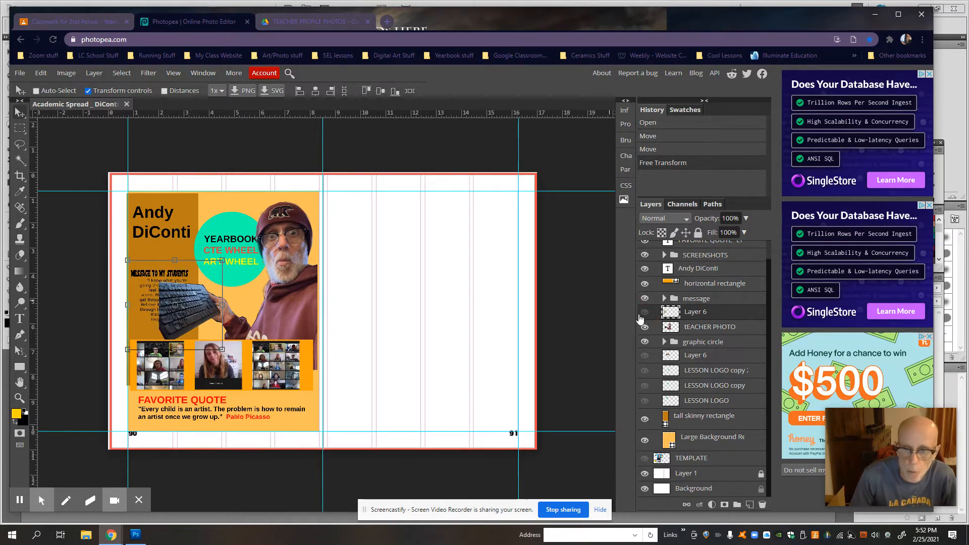
click(644, 312)
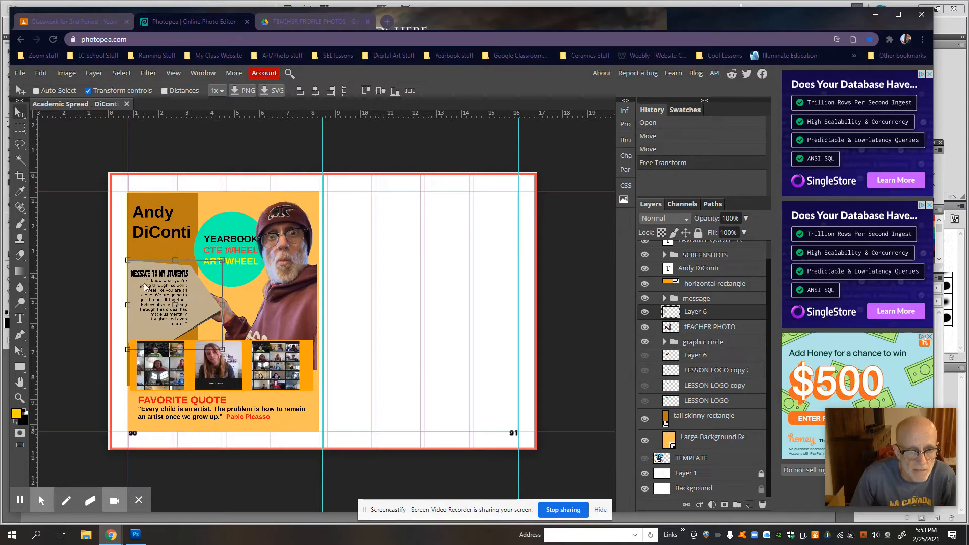
Step: Zoom in on the teacher's profile page and examine the student message, circle, class screenshots and favorite quote
scroll(105, 286, up, 4)
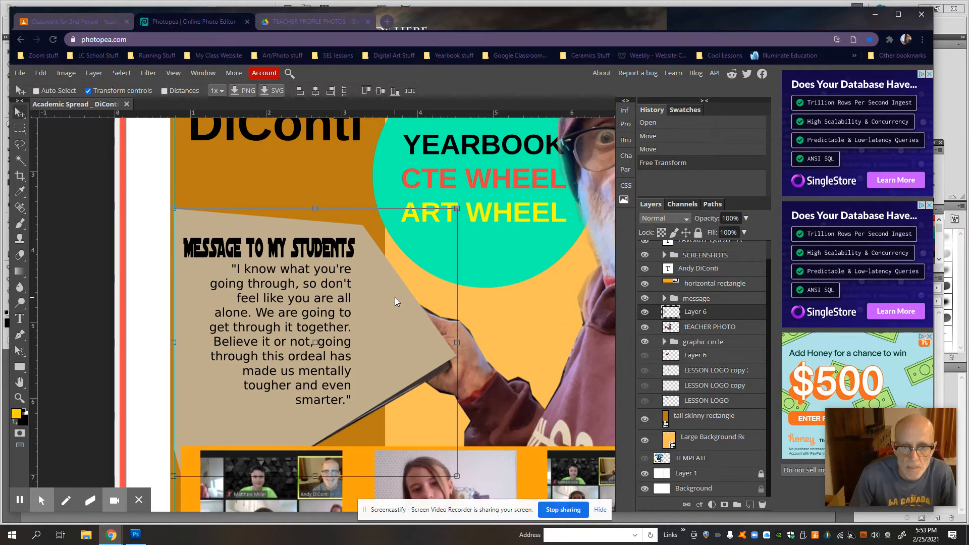
scroll(395, 298, down, 2)
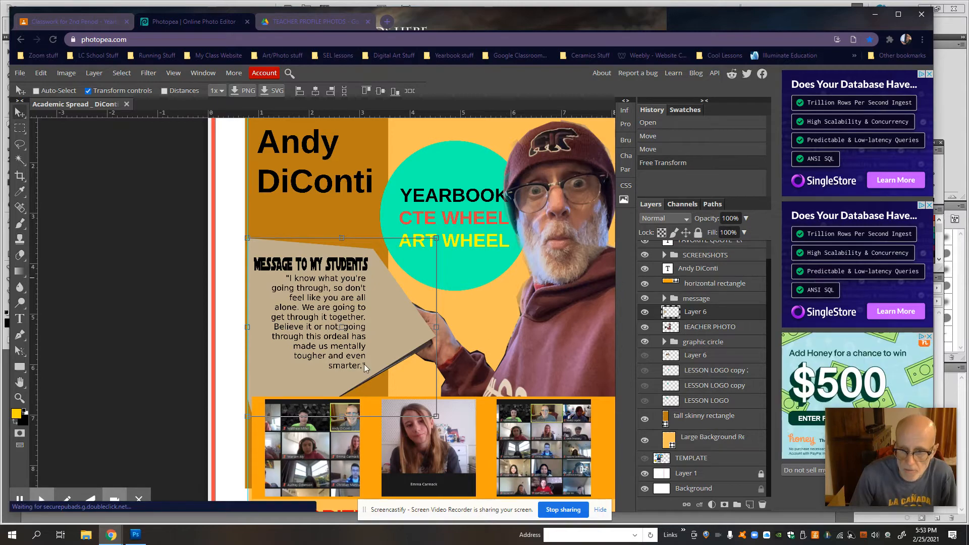
scroll(527, 325, down, 2)
scroll(604, 401, up, 2)
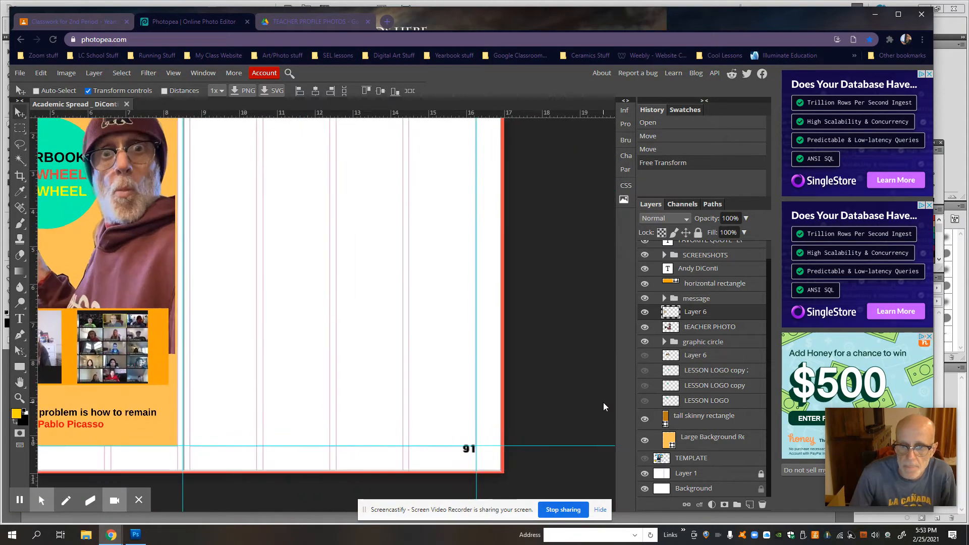
scroll(174, 353, up, 2)
drag(174, 353, 566, 319)
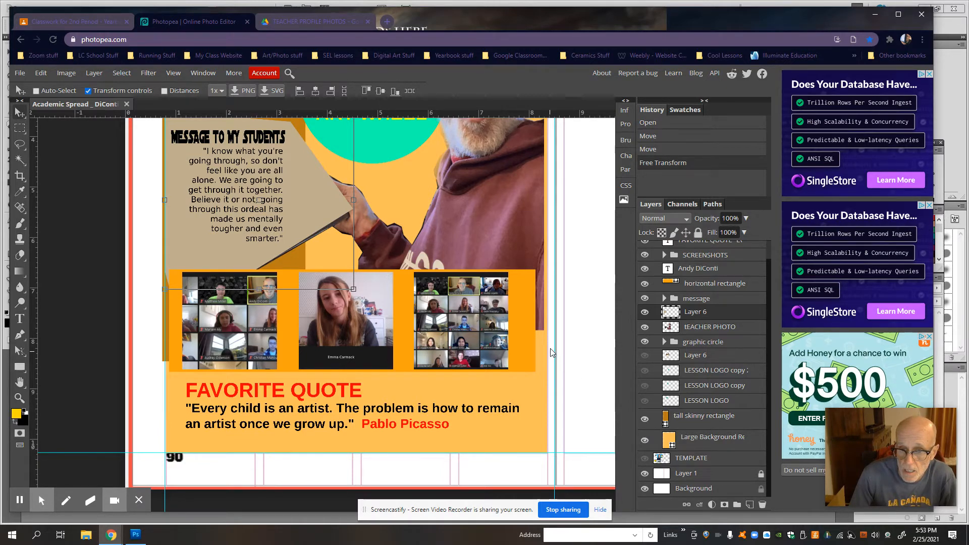
scroll(552, 344, up, 3)
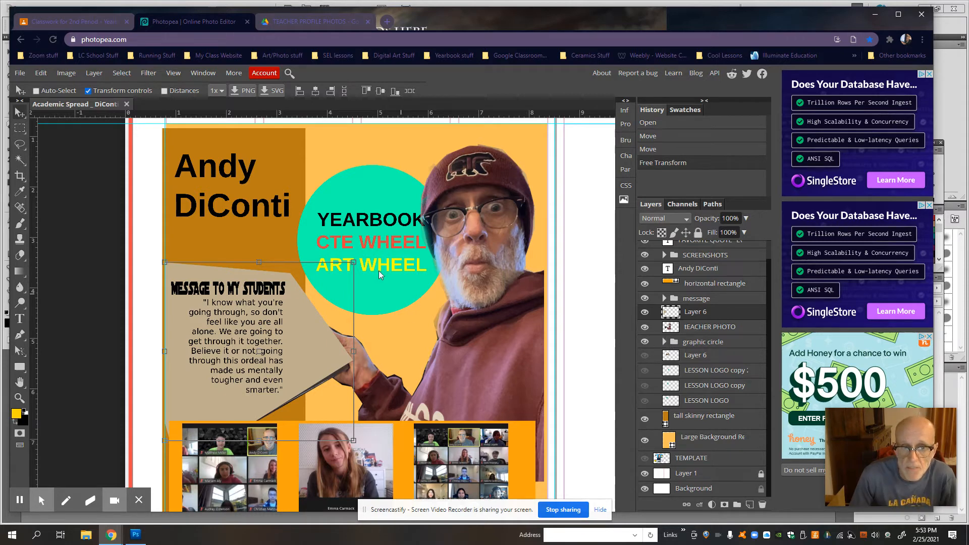
scroll(332, 293, down, 2)
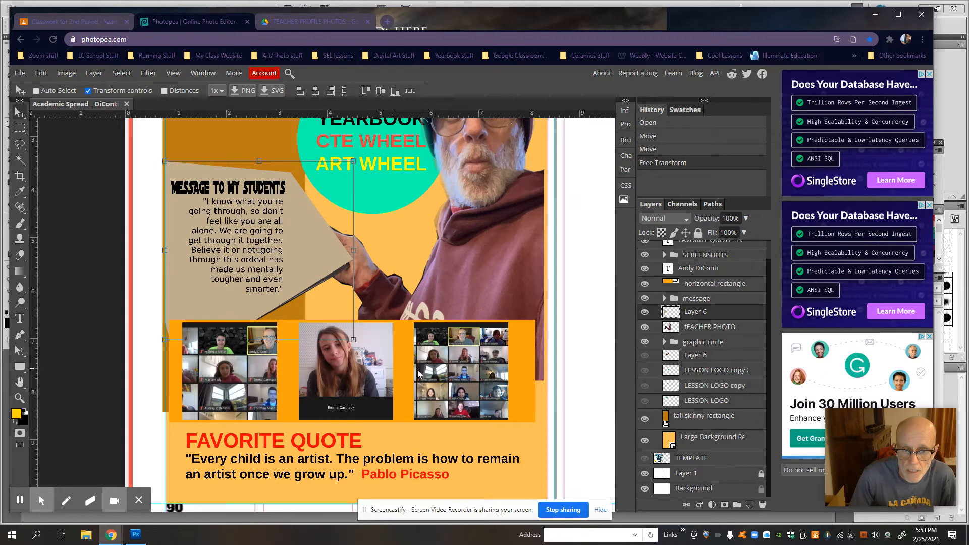
scroll(453, 361, up, 1)
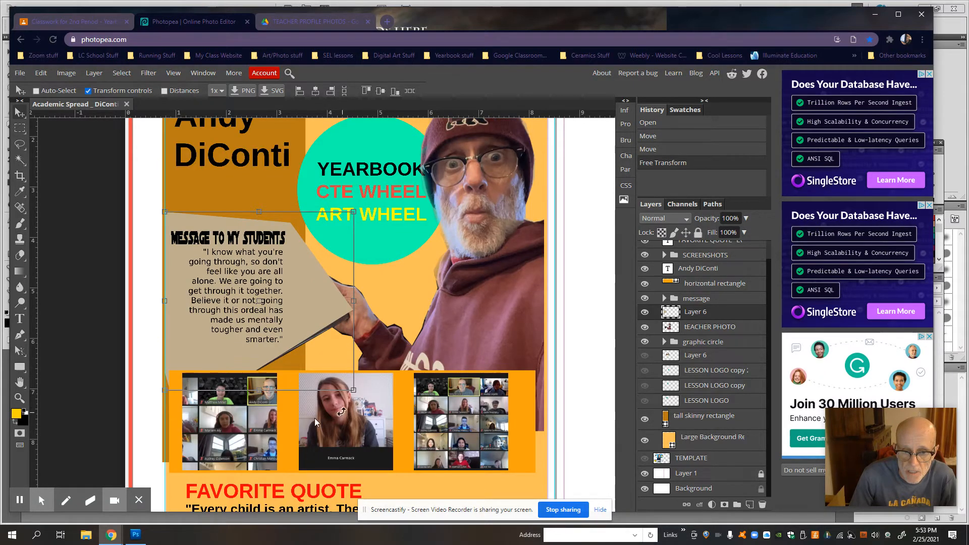
scroll(473, 352, down, 1)
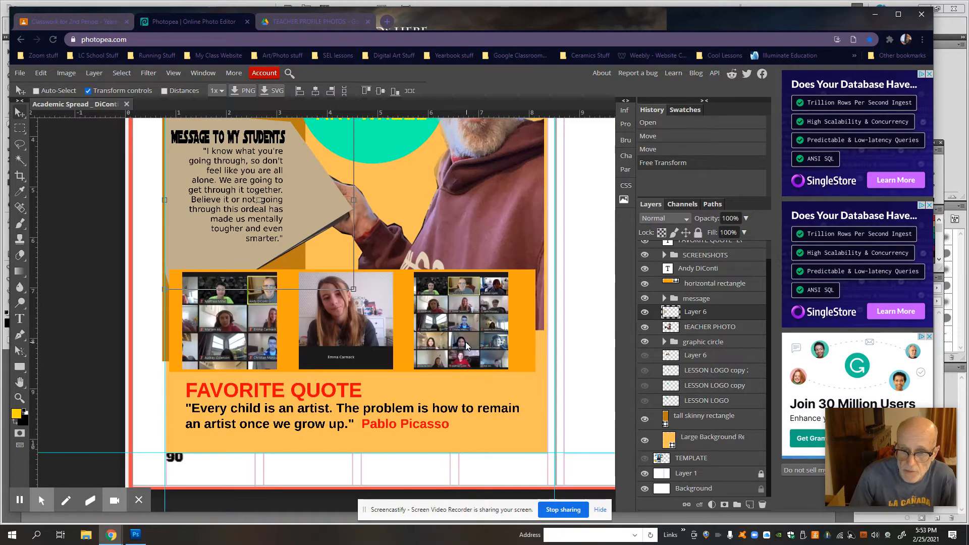
scroll(465, 344, up, 1)
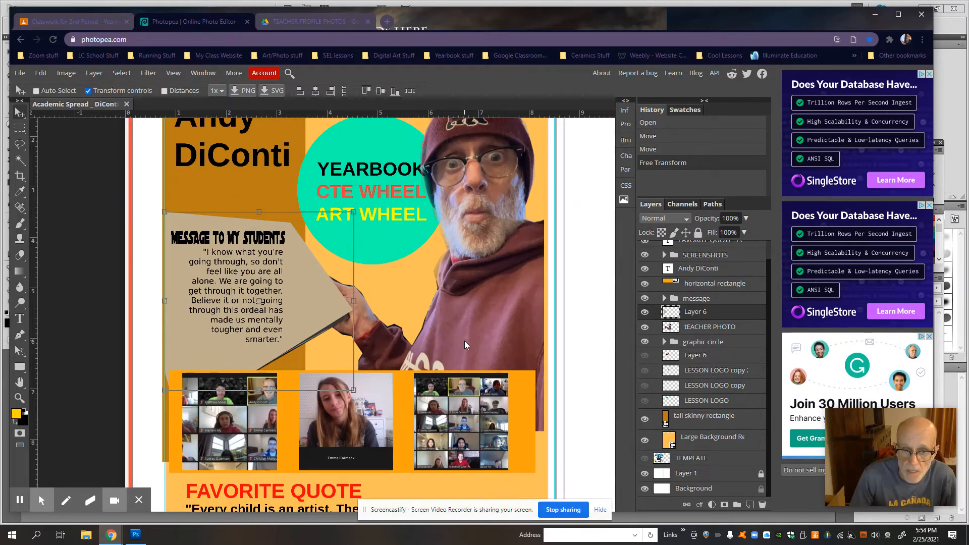
scroll(464, 345, down, 1)
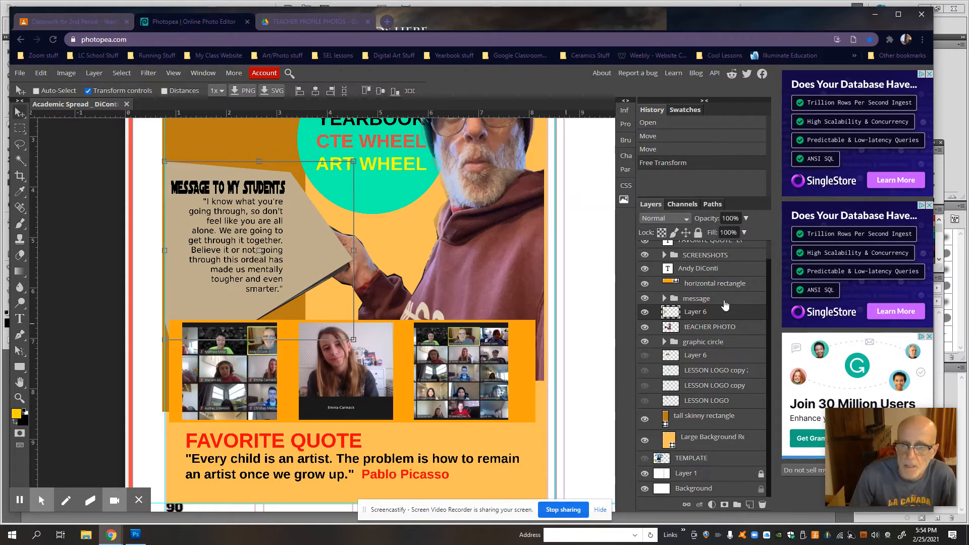
scroll(643, 323, up, 1)
scroll(476, 348, down, 1)
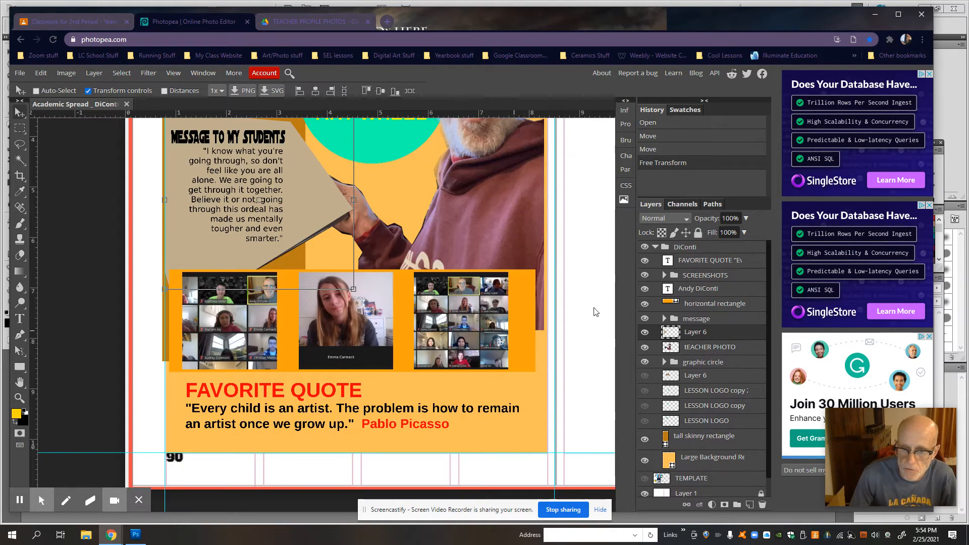
Step: Look over the teacher's profile page and expand the SCREENSHOTS group to view its layers
scroll(594, 313, up, 1)
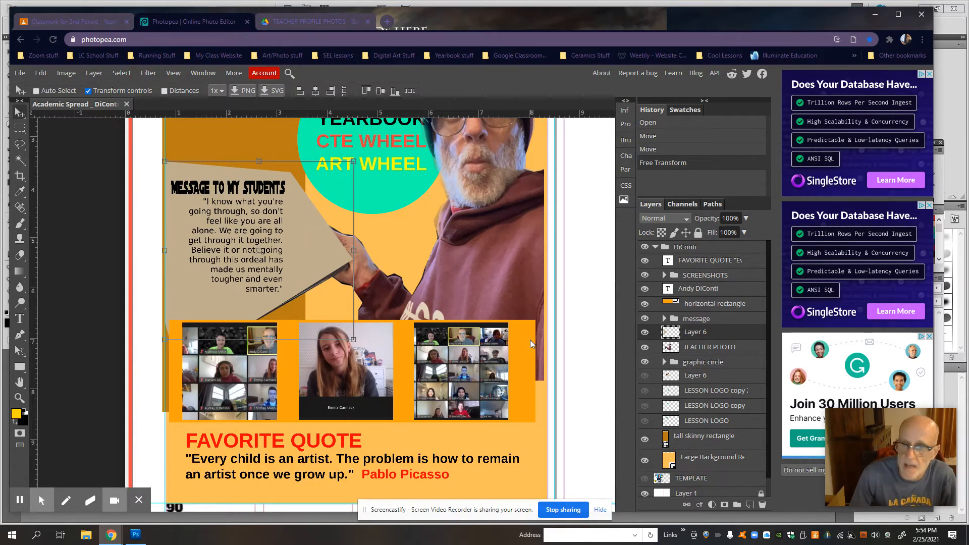
scroll(517, 343, up, 2)
scroll(517, 343, up, 1)
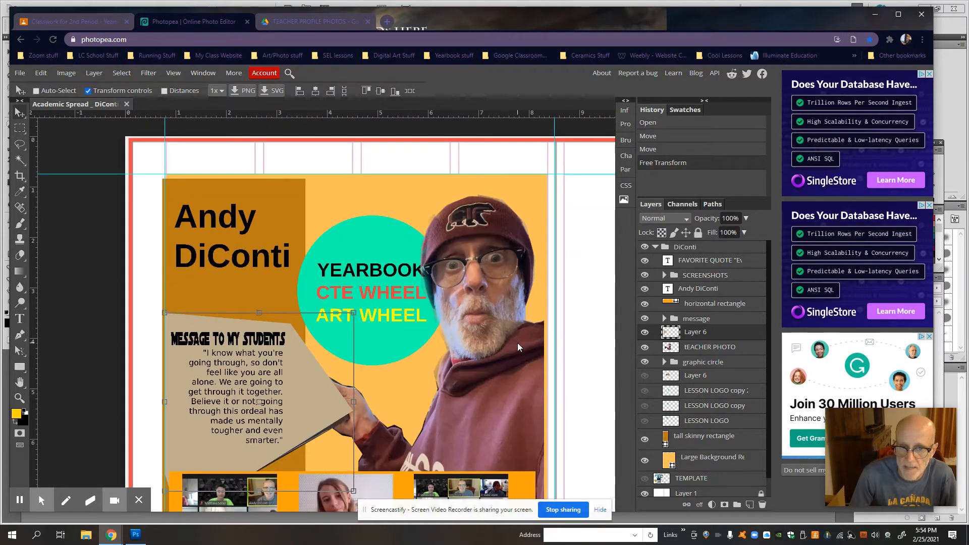
scroll(516, 343, down, 1)
scroll(518, 347, down, 2)
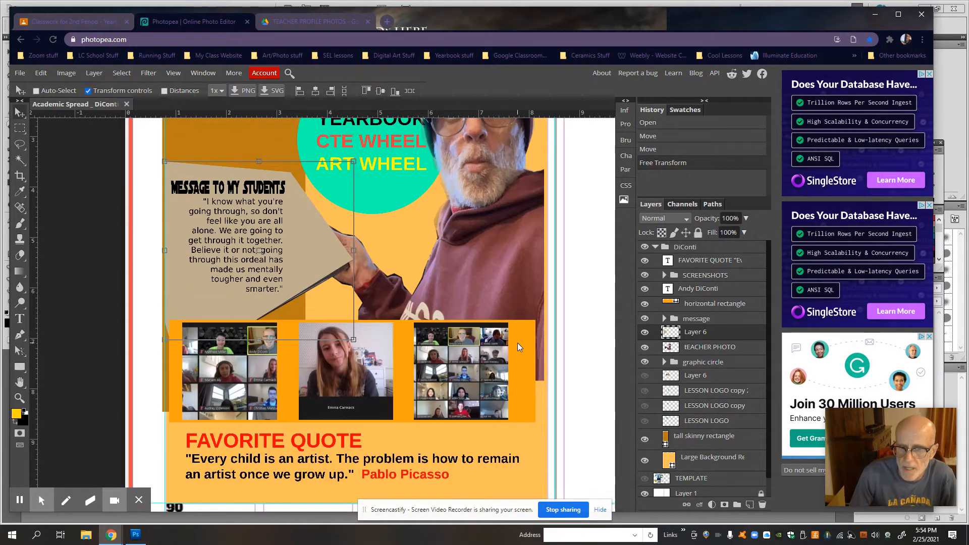
click(664, 275)
click(664, 275)
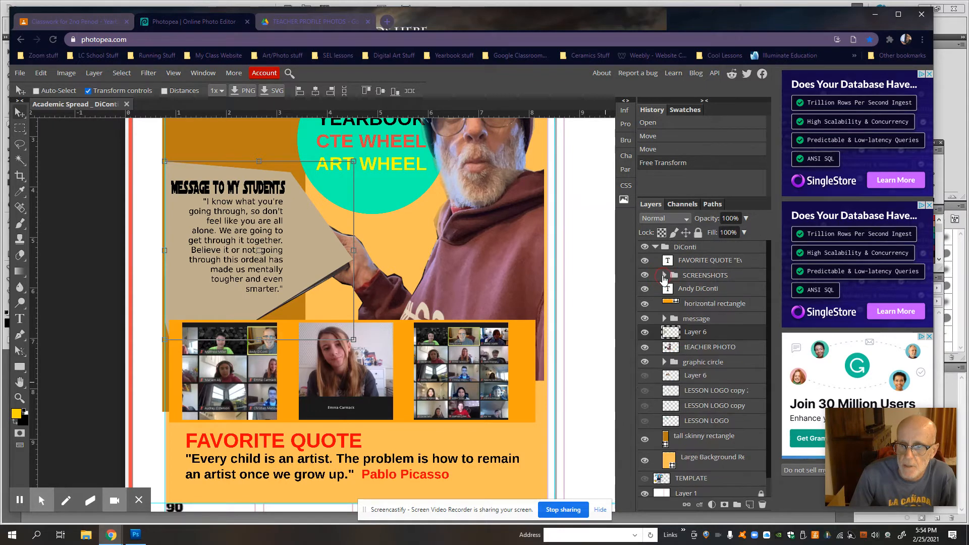
click(664, 275)
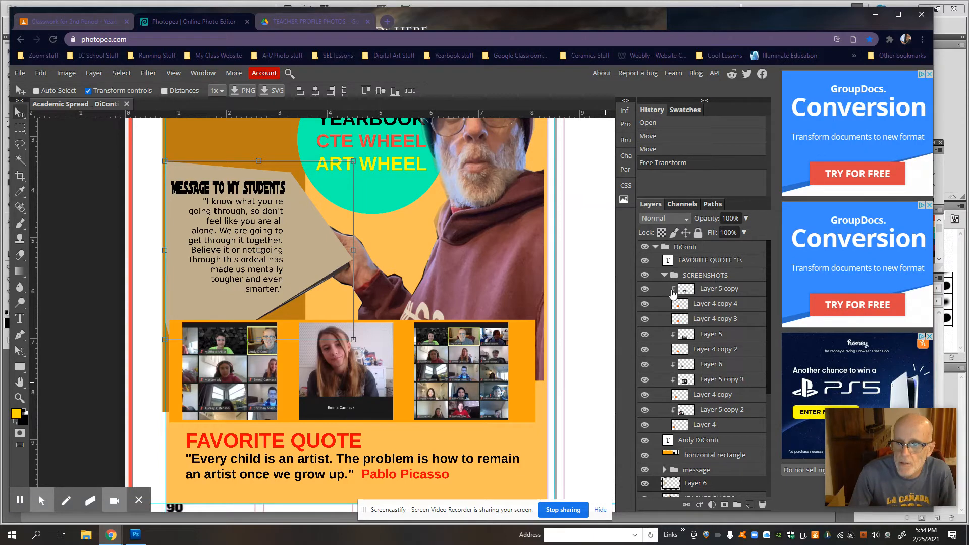
Step: Release the clipping mask on Layer 5 copy and move the full class screenshot up over the teacher's photo
right_click(736, 291)
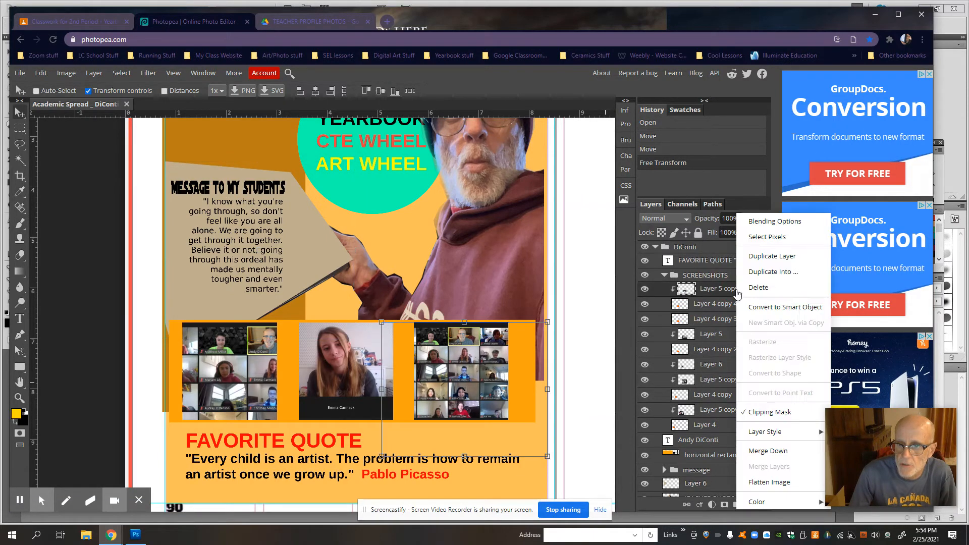
click(769, 411)
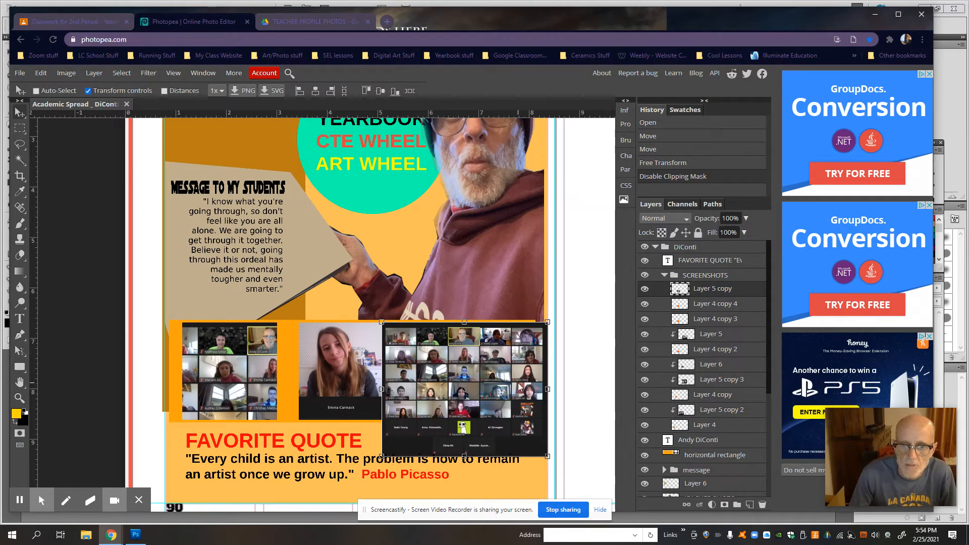
drag(483, 377, 437, 267)
drag(465, 338, 486, 289)
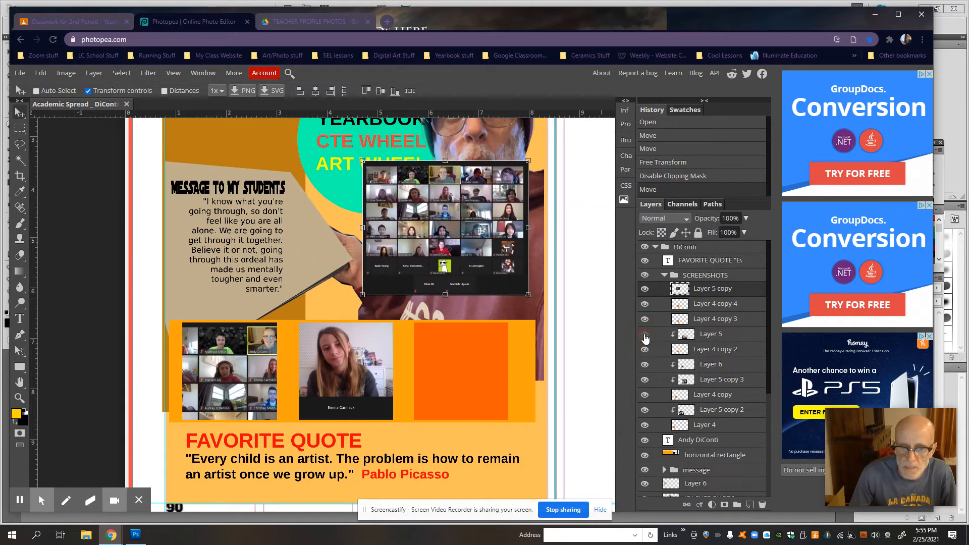
Step: Release the clipping masks on Layer 5, Layer 5 copy 3 and Layer 6 in the SCREENSHOTS group
click(734, 339)
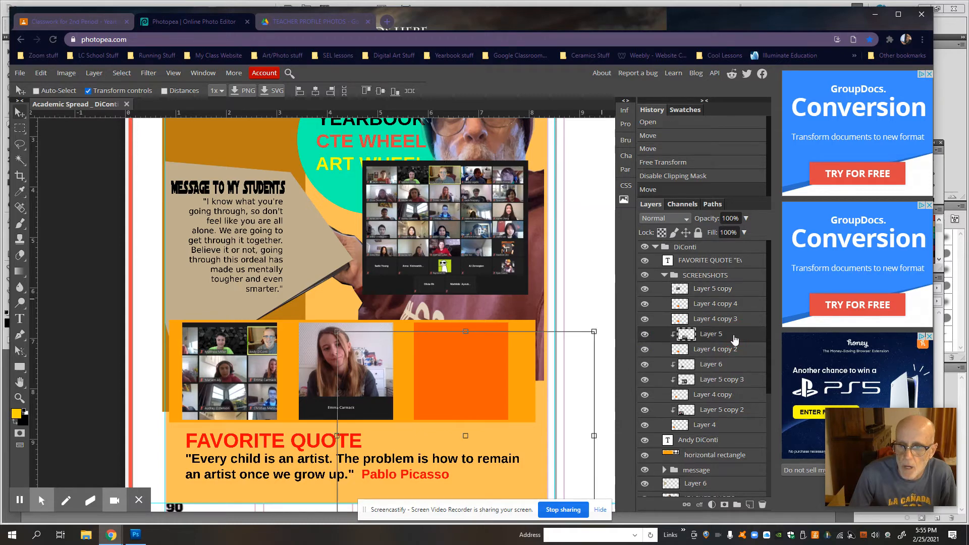
right_click(734, 339)
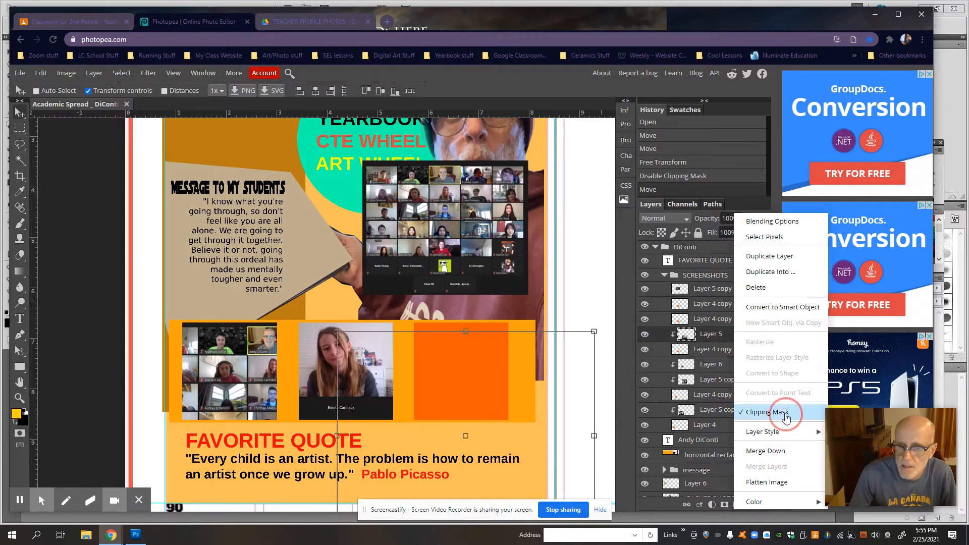
click(769, 412)
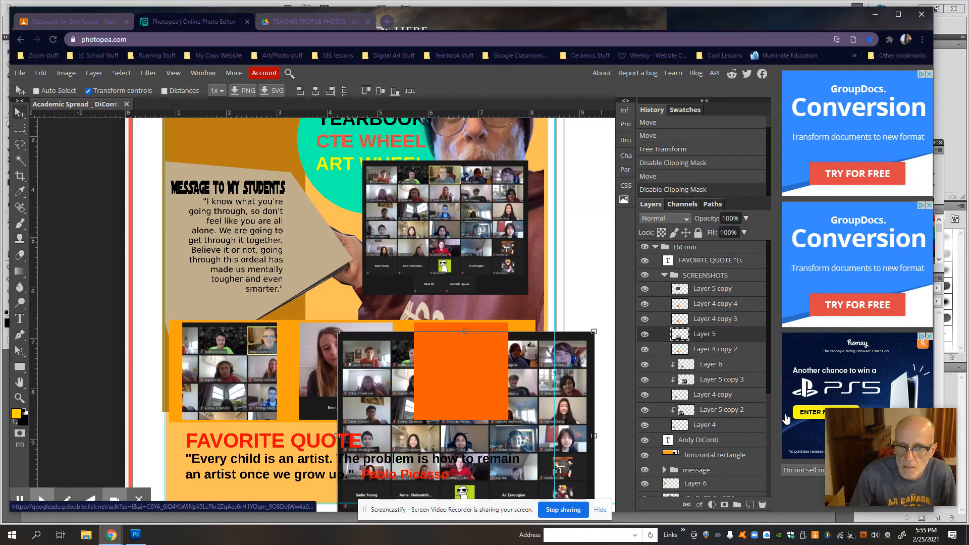
click(727, 385)
right_click(726, 385)
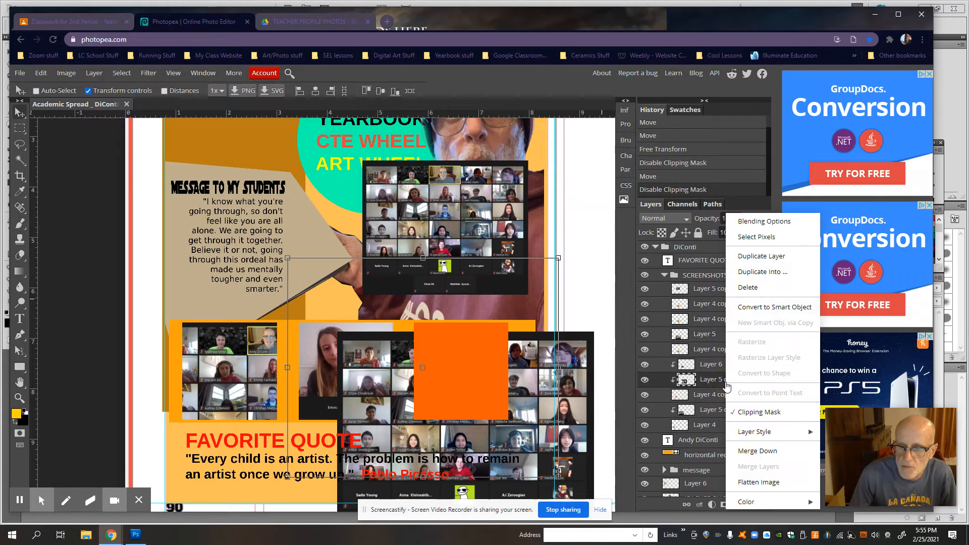
click(751, 415)
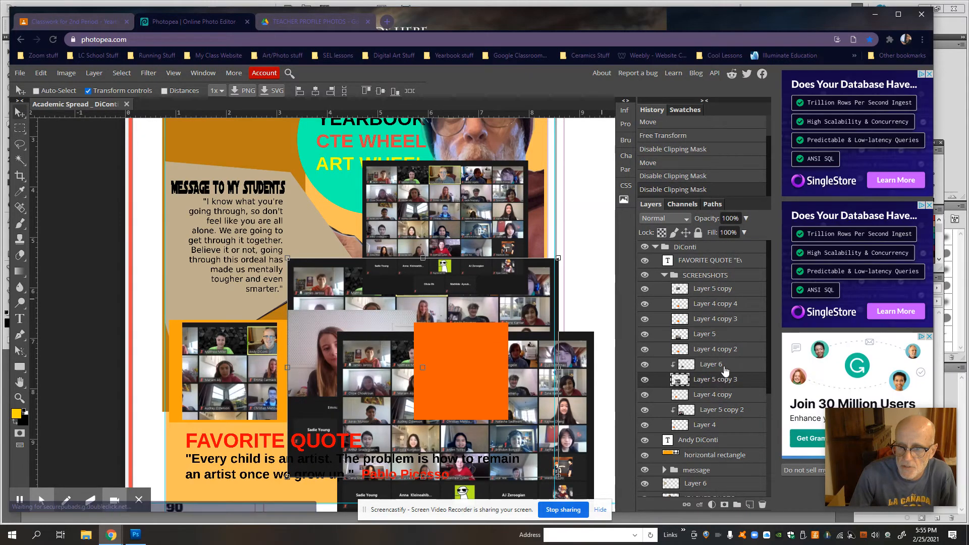
click(725, 364)
right_click(725, 364)
click(757, 412)
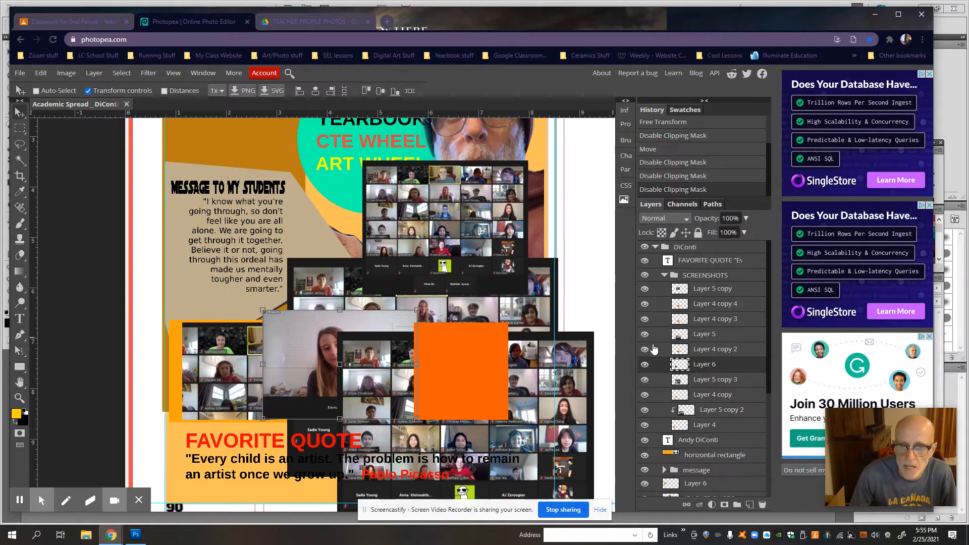
Step: Delete all the layers inside the SCREENSHOTS group, from Layer 5 copy down to Layer 4
click(710, 288)
click(708, 425)
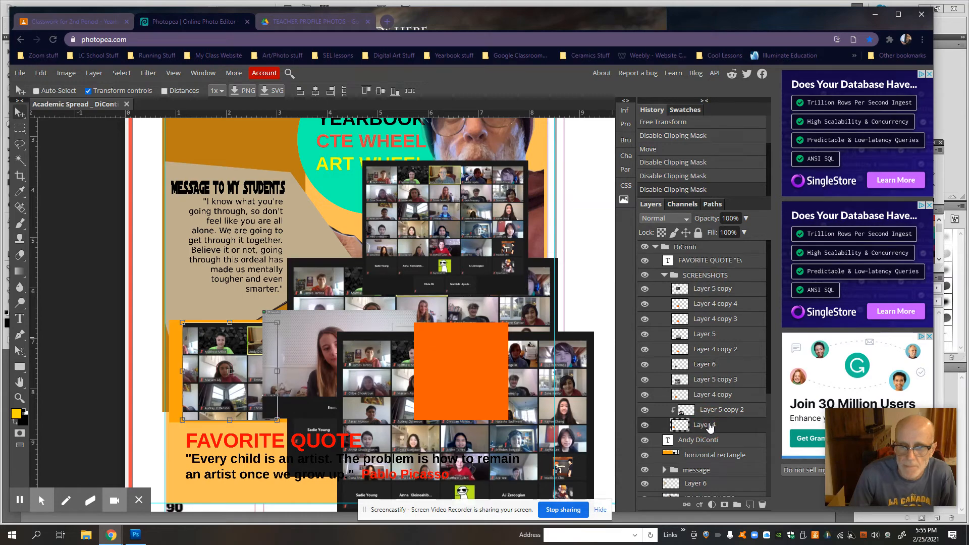
click(733, 293)
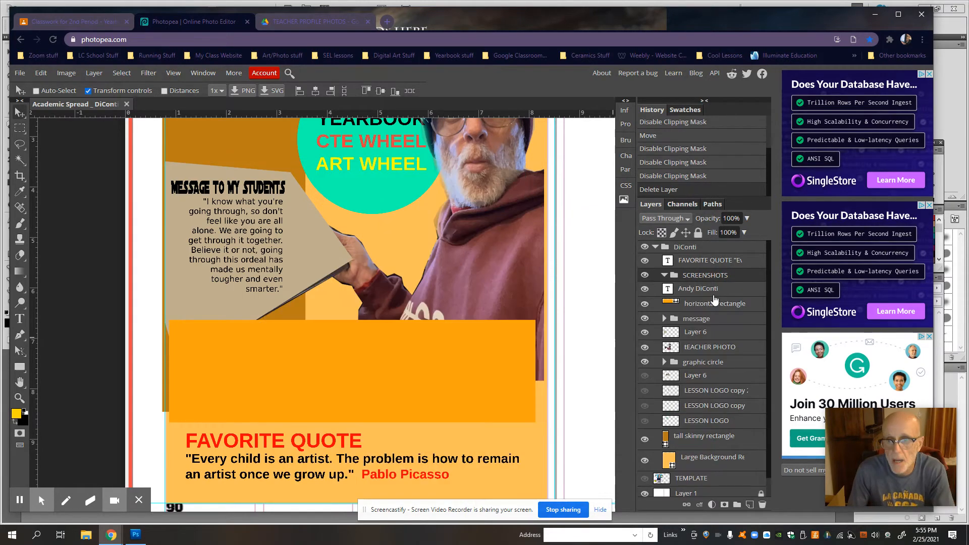
key(Delete)
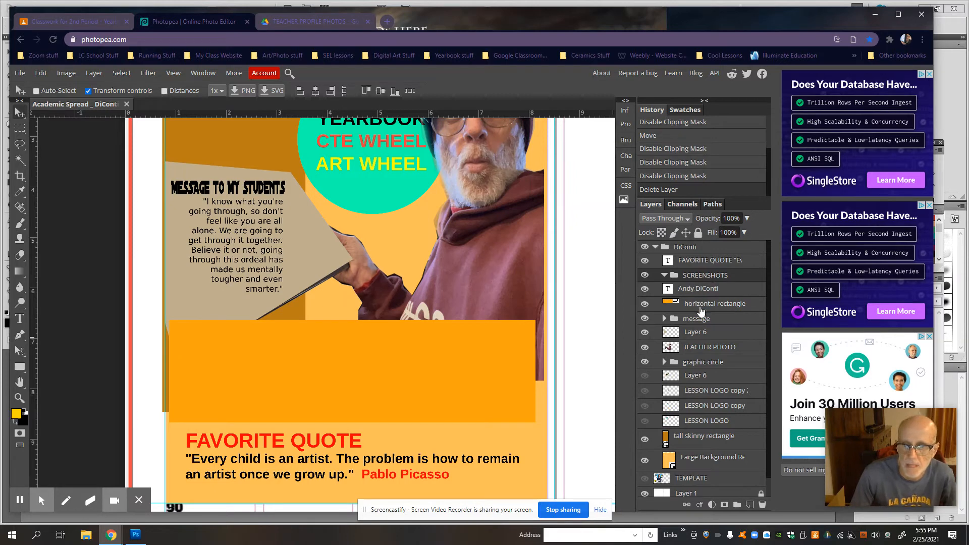
Step: Draw a black square about 1.6 in wide on a new layer above the horizontal rectangle, near the orange band's left end
click(701, 310)
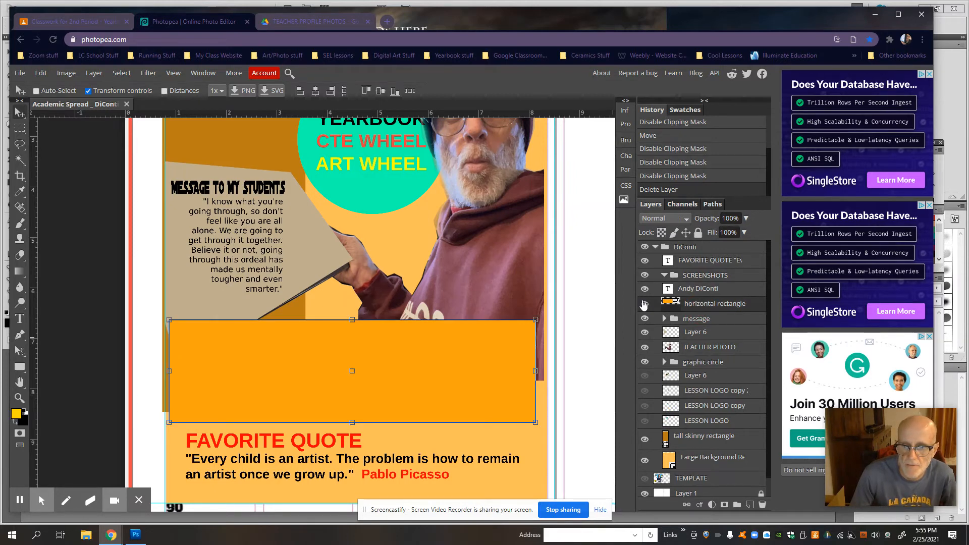
click(20, 366)
click(62, 369)
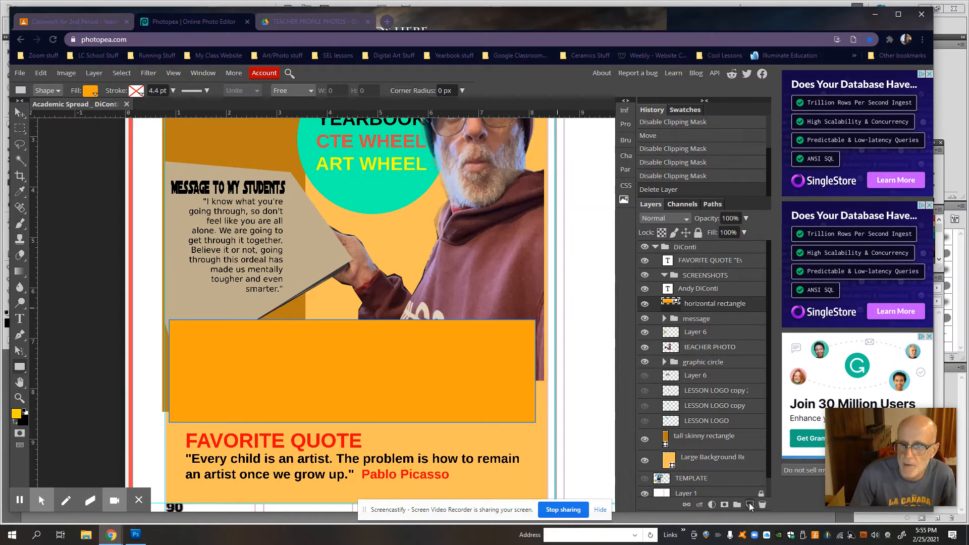
click(750, 506)
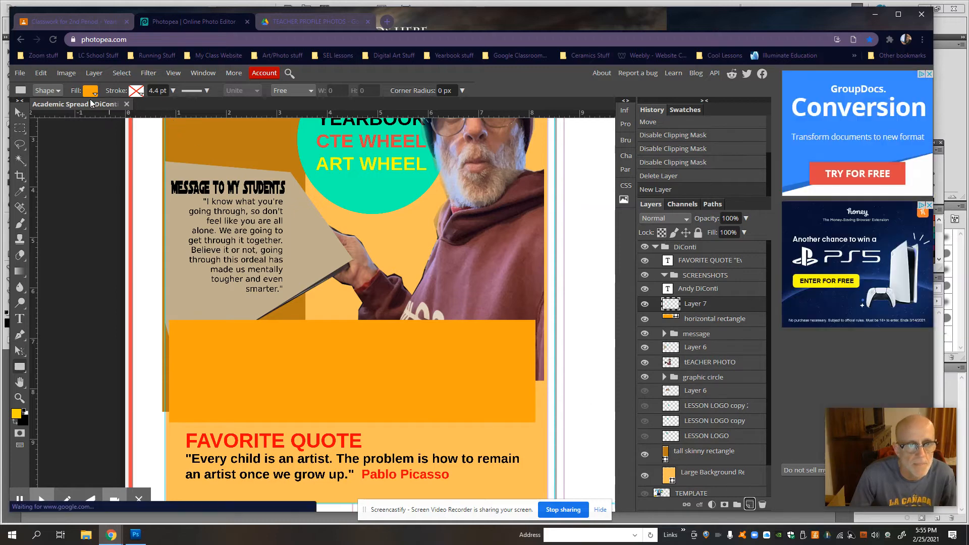
click(90, 91)
click(164, 146)
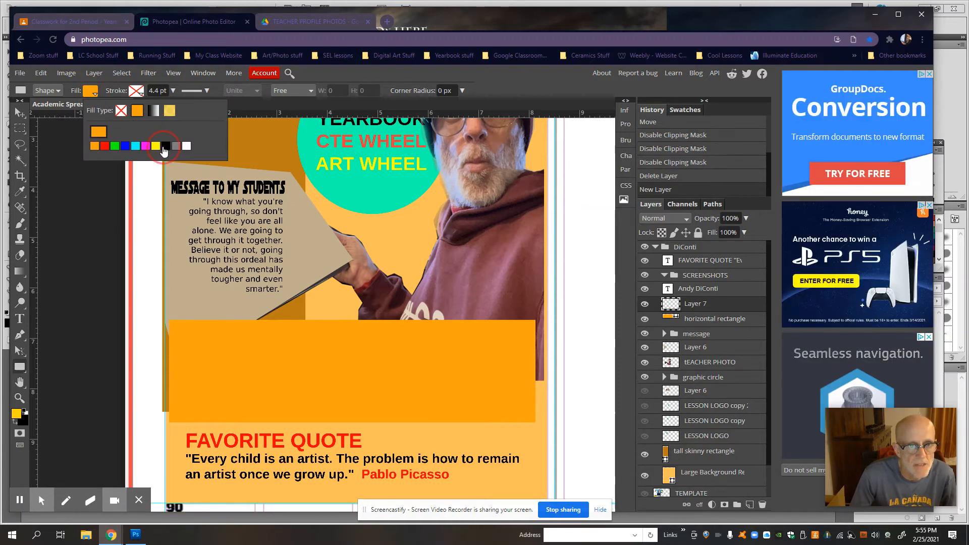
drag(181, 332, 305, 414)
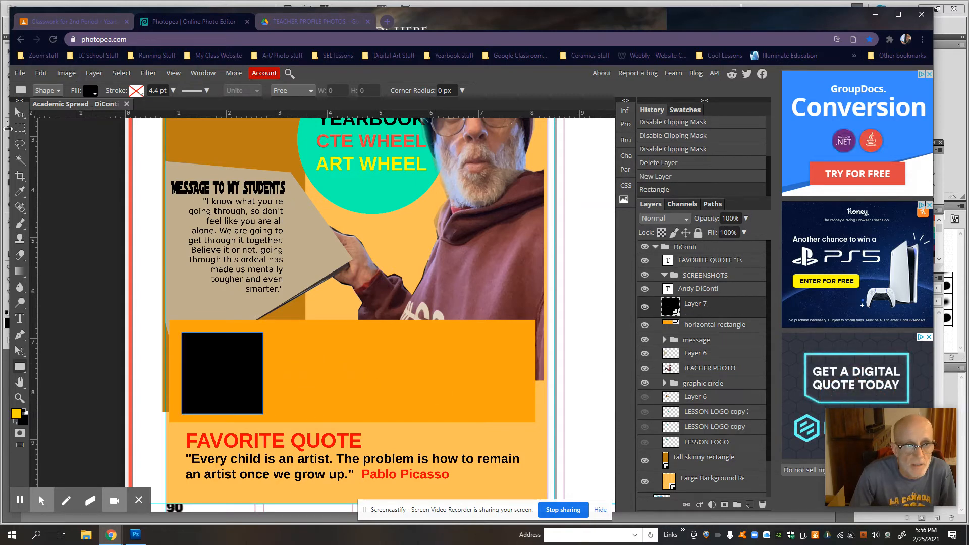
Step: Duplicate the black square twice and place the copies in the middle and near the right end of the orange band
click(20, 112)
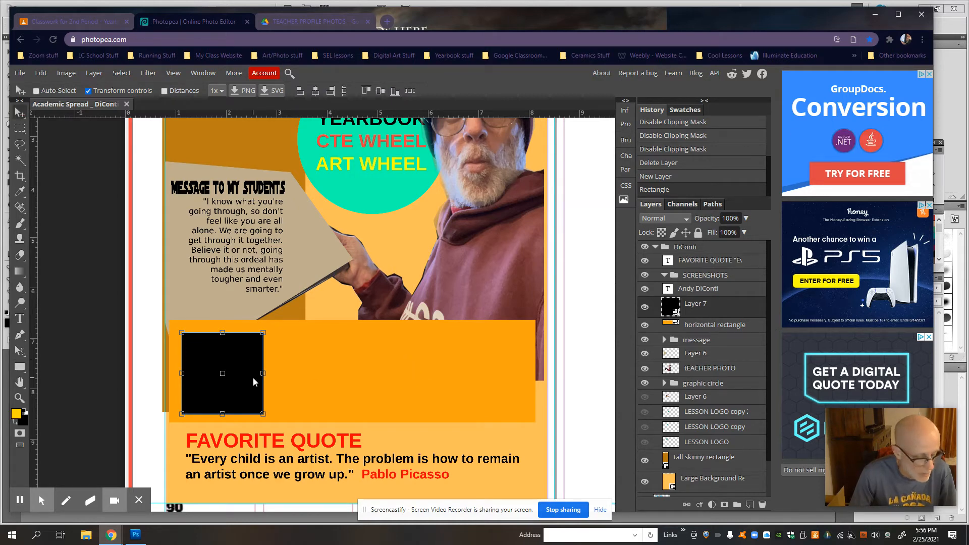
key(ctrl+j)
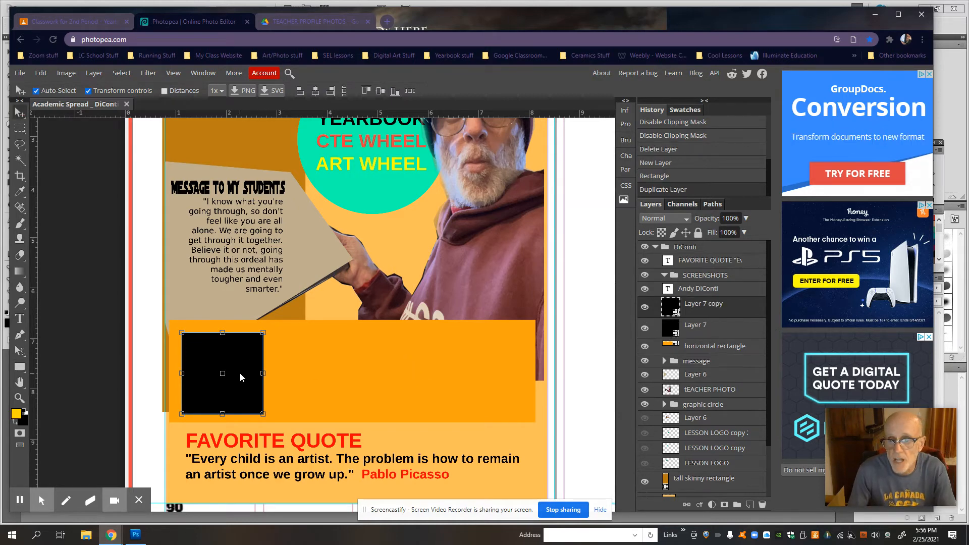
key(ctrl+j)
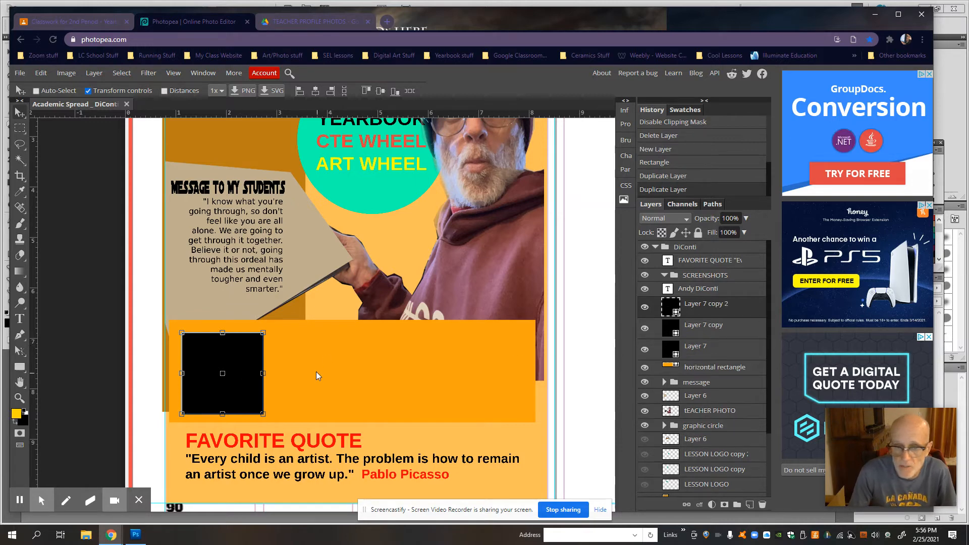
drag(245, 382, 346, 378)
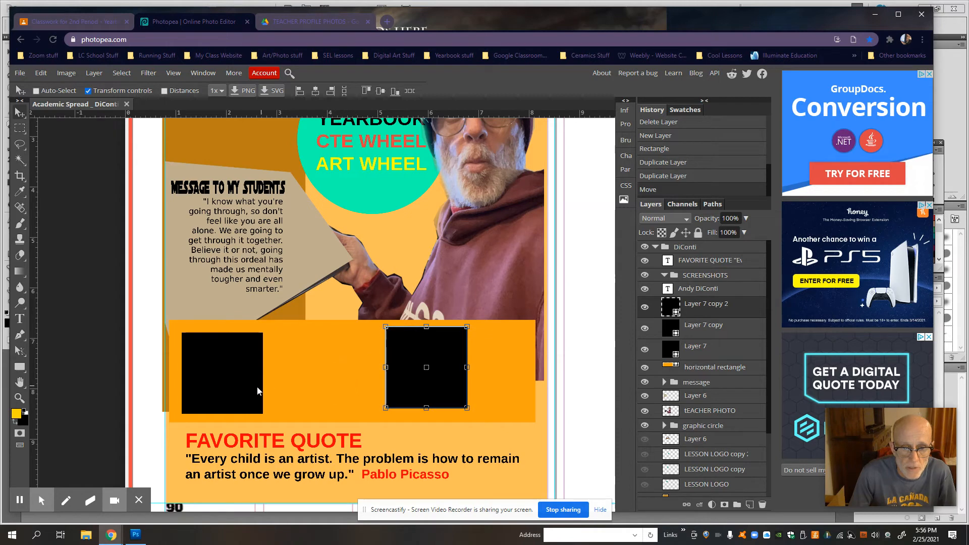
drag(243, 381, 481, 394)
ctrl+click(443, 394)
drag(349, 383, 370, 382)
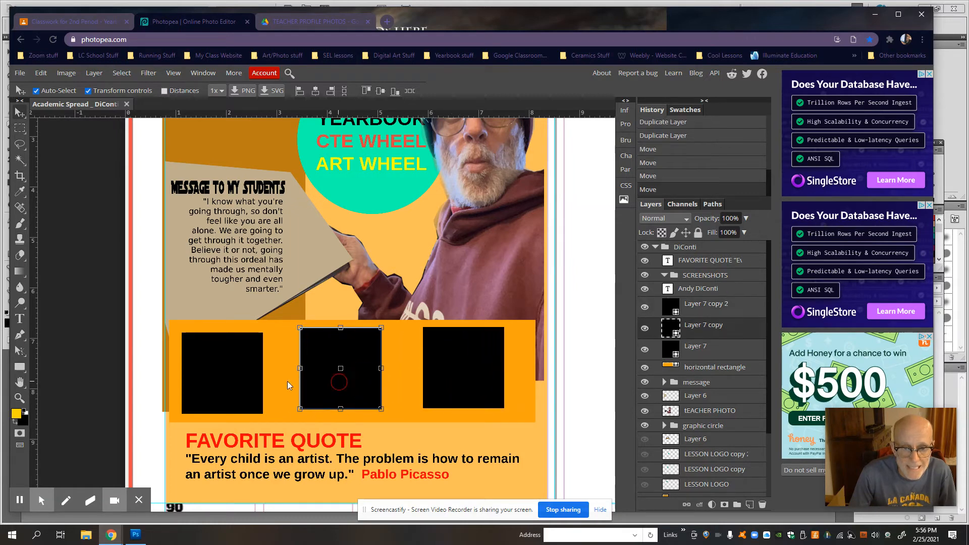
Step: Shift the left and middle black squares slightly right and up to even out their spacing on the orange band
drag(247, 385, 256, 380)
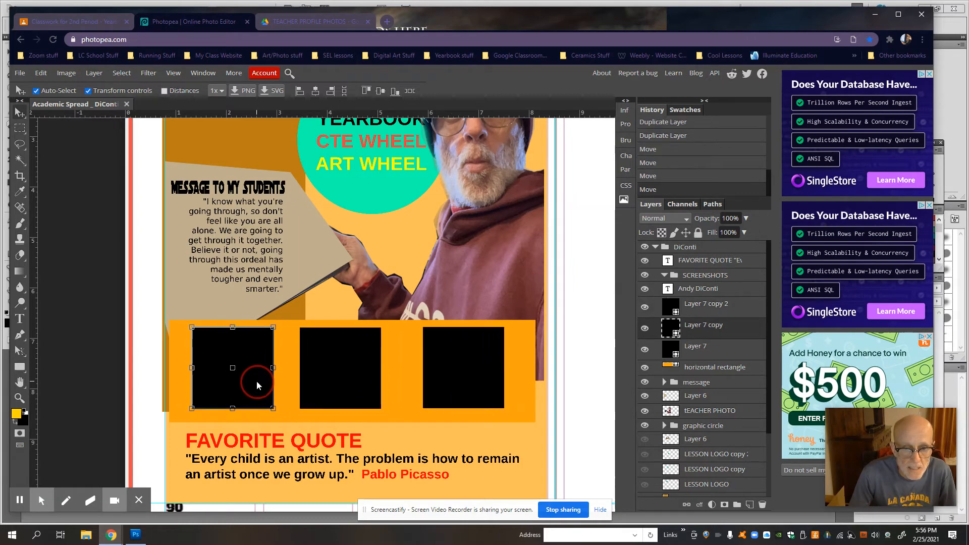
click(331, 378)
drag(331, 379, 338, 376)
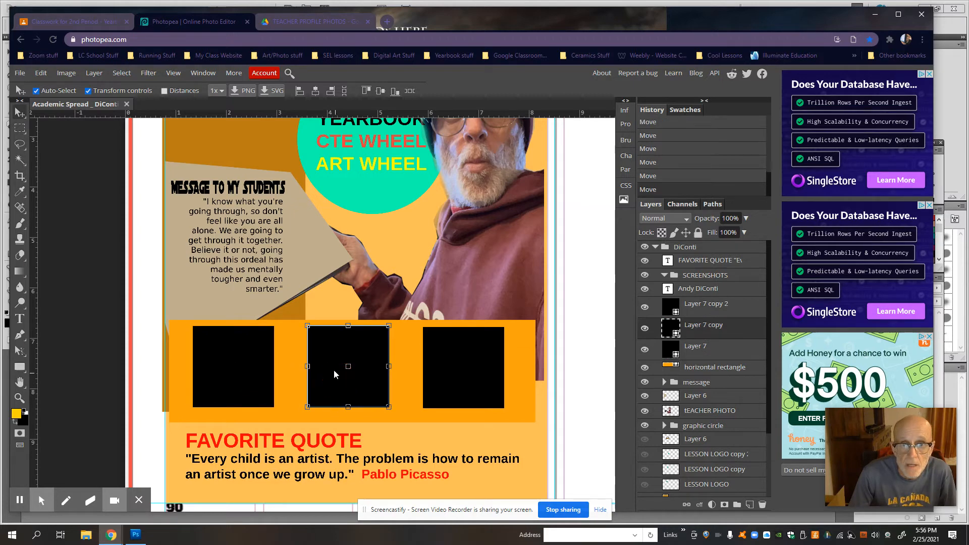
Step: Select the layers of all three black squares and move them together slightly left and down on the orange band
ctrl+shift+click(463, 387)
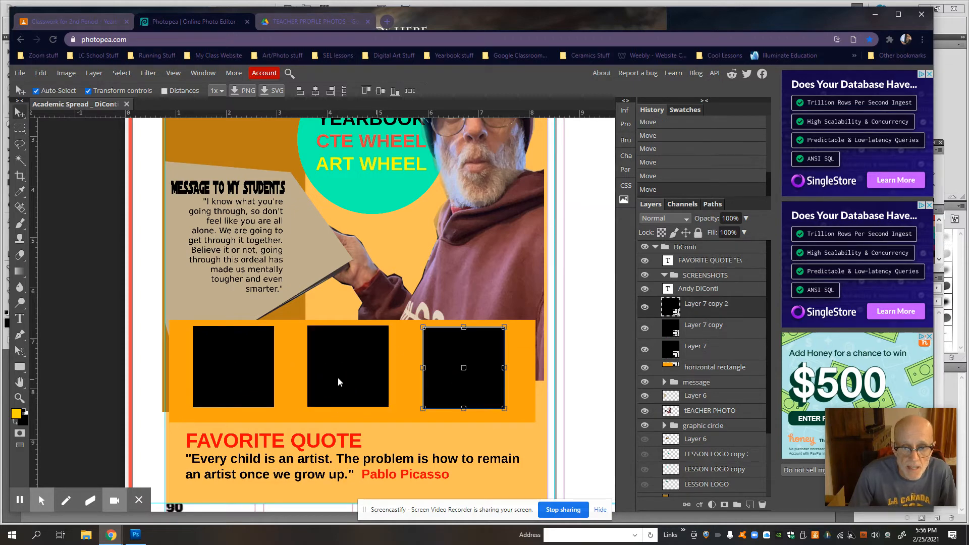
ctrl+shift+click(243, 383)
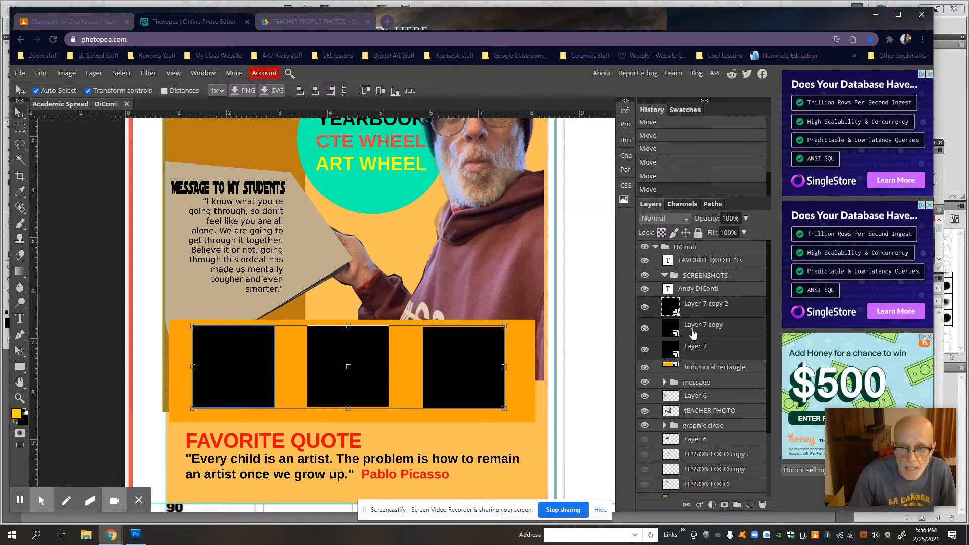
click(726, 311)
shift+click(729, 331)
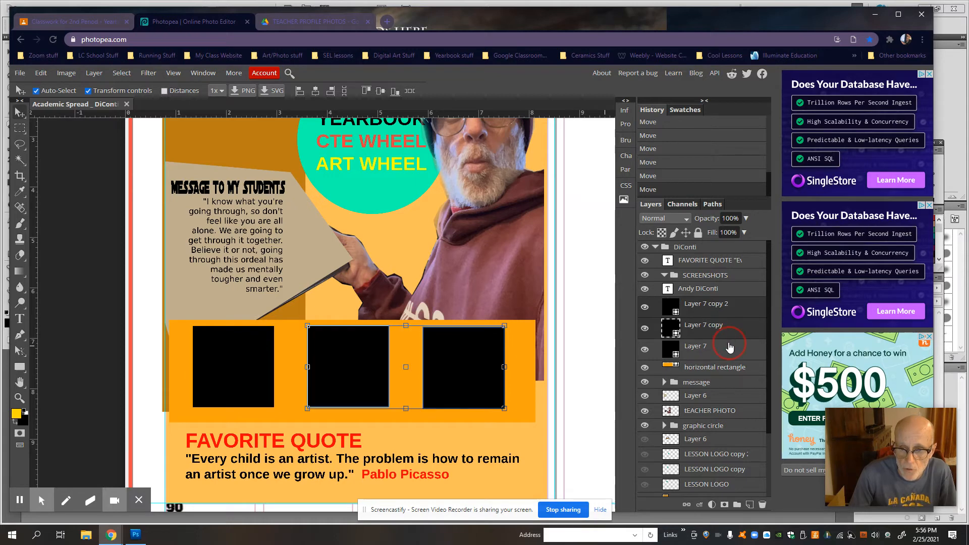
ctrl+click(729, 347)
drag(471, 378, 469, 380)
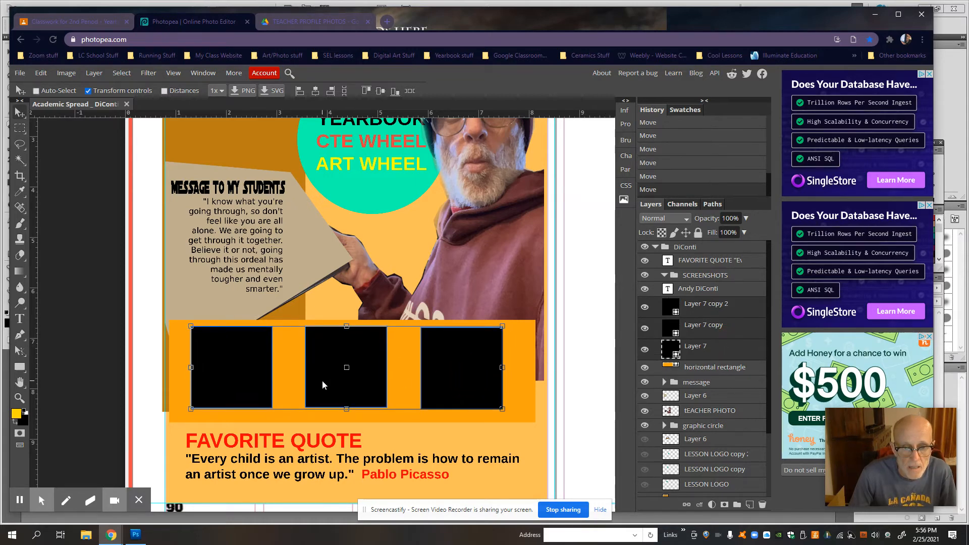
Step: Move the middle black square left, closer to the left square on the orange band
click(704, 335)
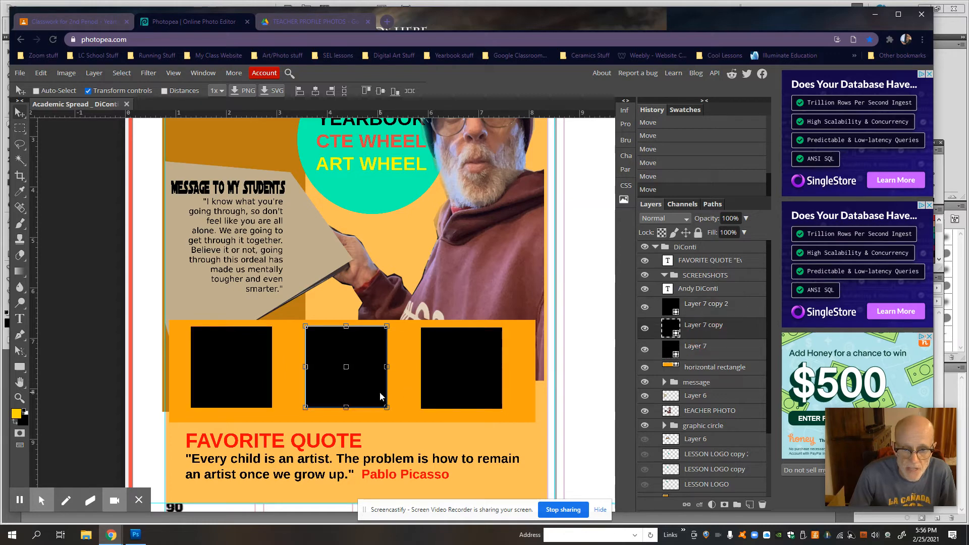
drag(380, 392, 365, 393)
Step: Distribute the three black squares with equal horizontal gaps and move them together slightly right and down on the orange band
ctrl+click(712, 348)
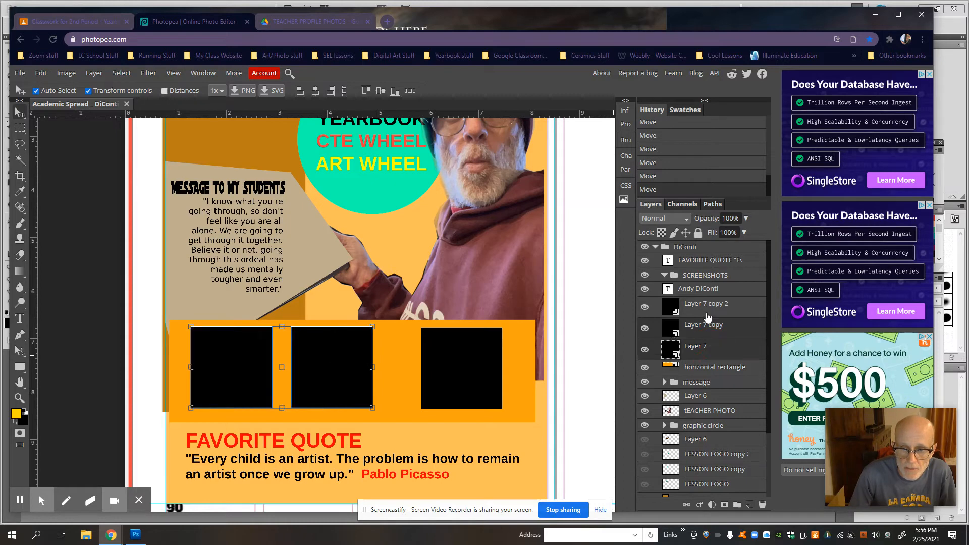
ctrl+click(706, 306)
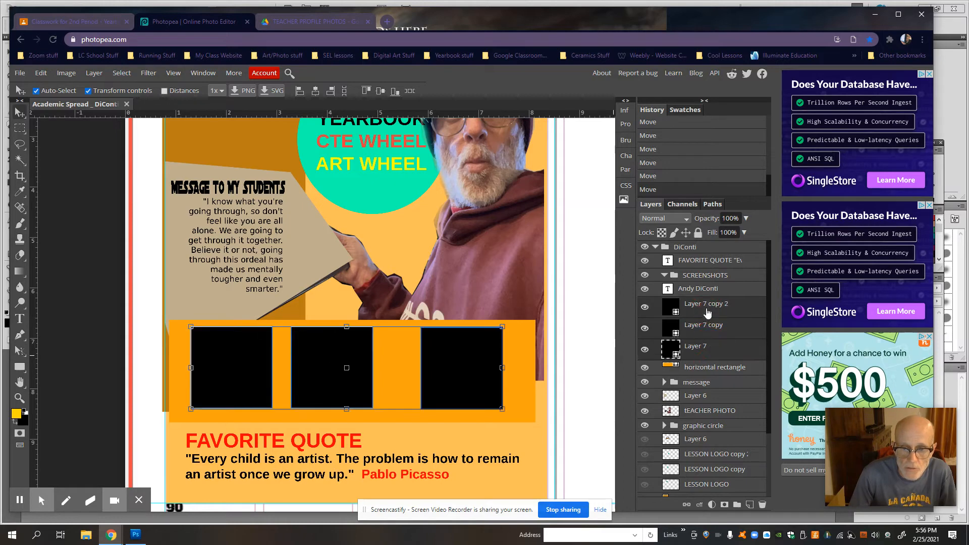
click(344, 91)
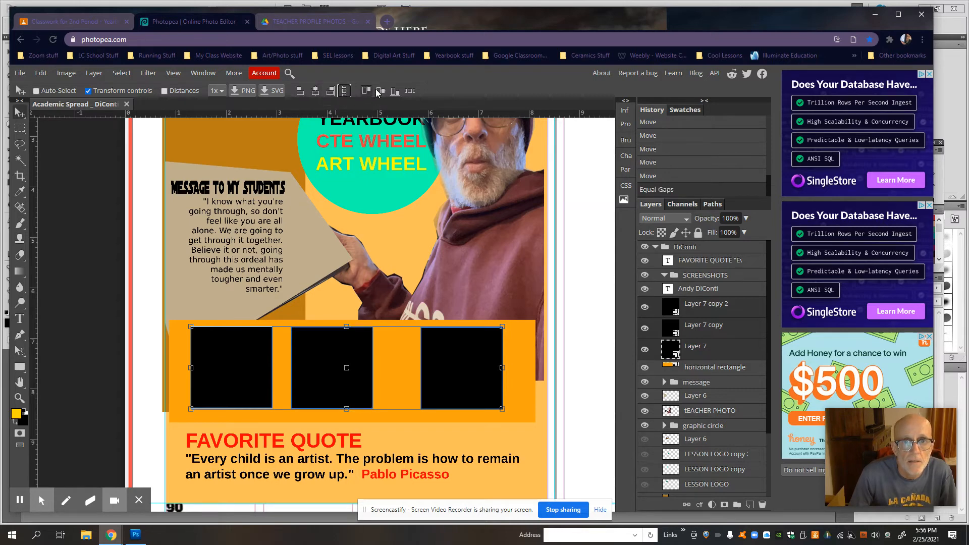
click(409, 92)
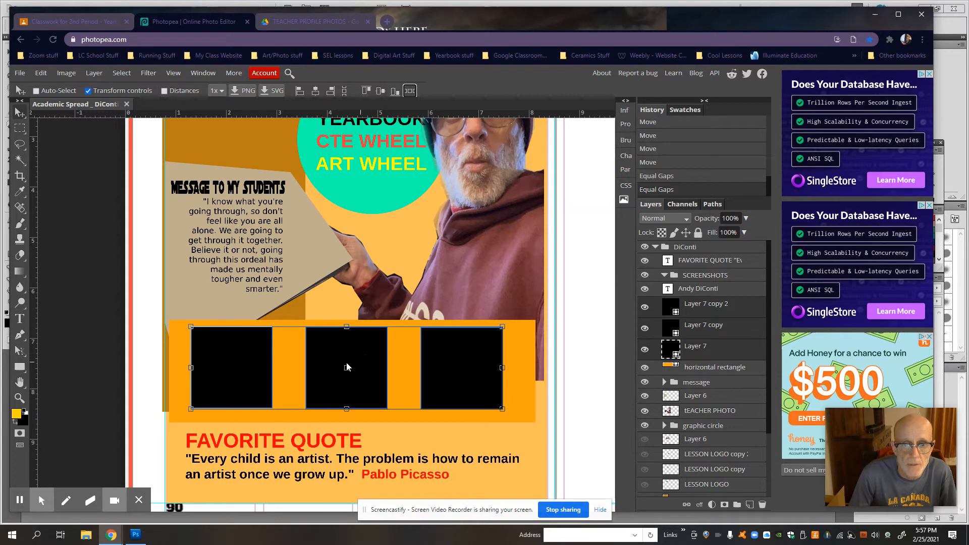
mouse_move(365, 367)
mouse_down()
mouse_move(359, 362)
mouse_move(366, 370)
mouse_up()
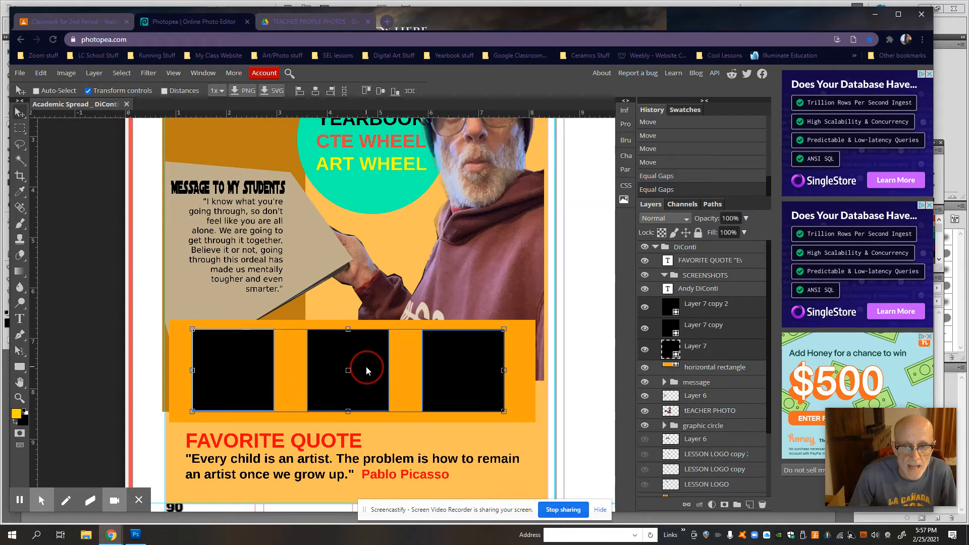
Step: Select the left black square's layer and open the last PSD file in the Desktop's art wheel photos folder
click(746, 305)
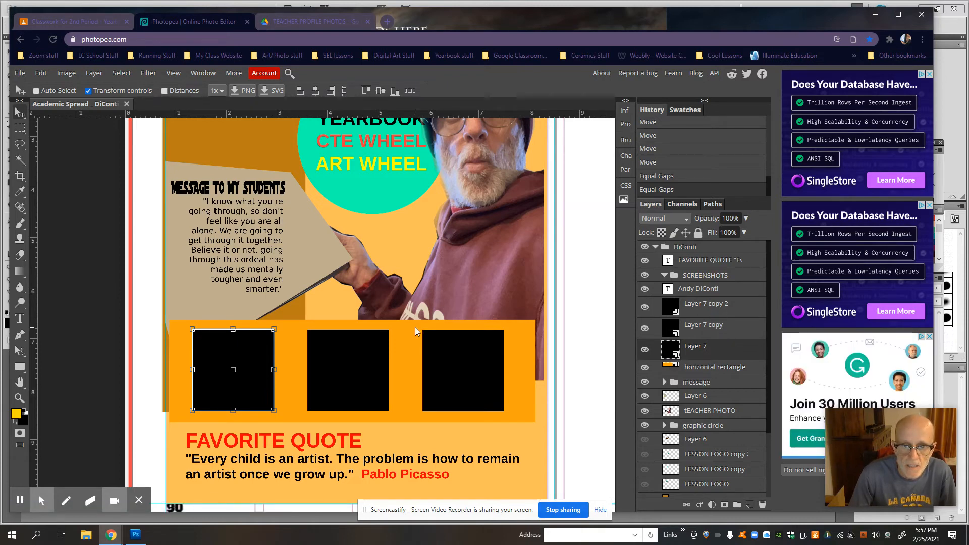
click(19, 73)
click(34, 103)
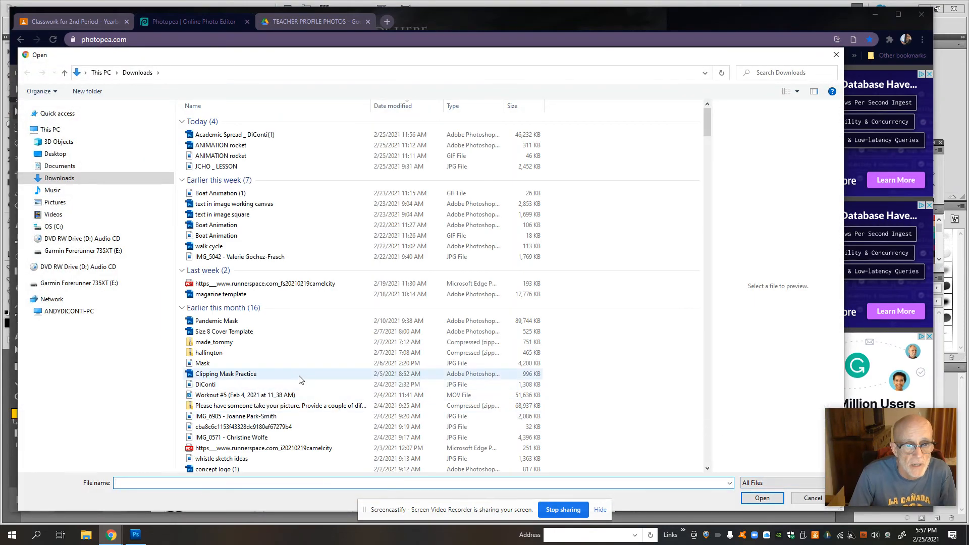
scroll(224, 348, down, 20)
scroll(223, 348, down, 20)
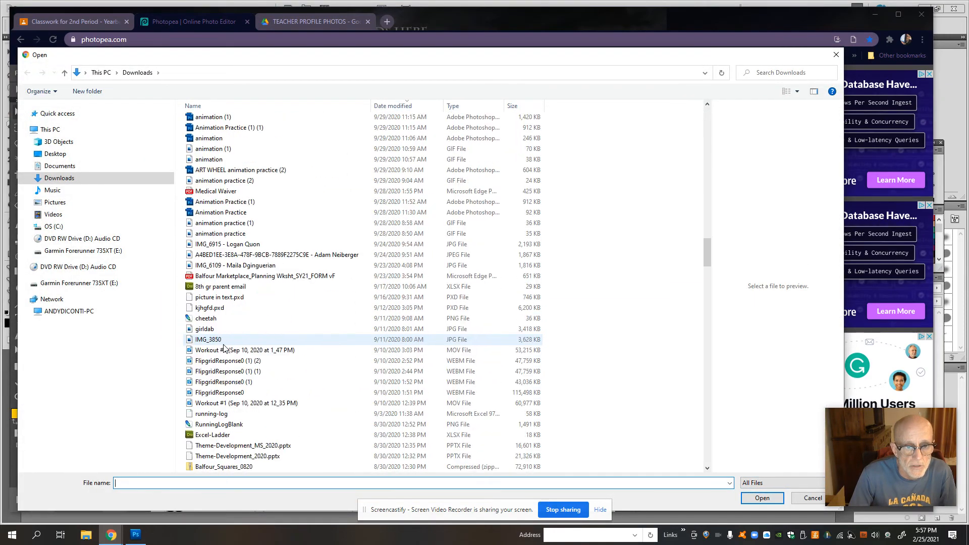
scroll(223, 348, down, 15)
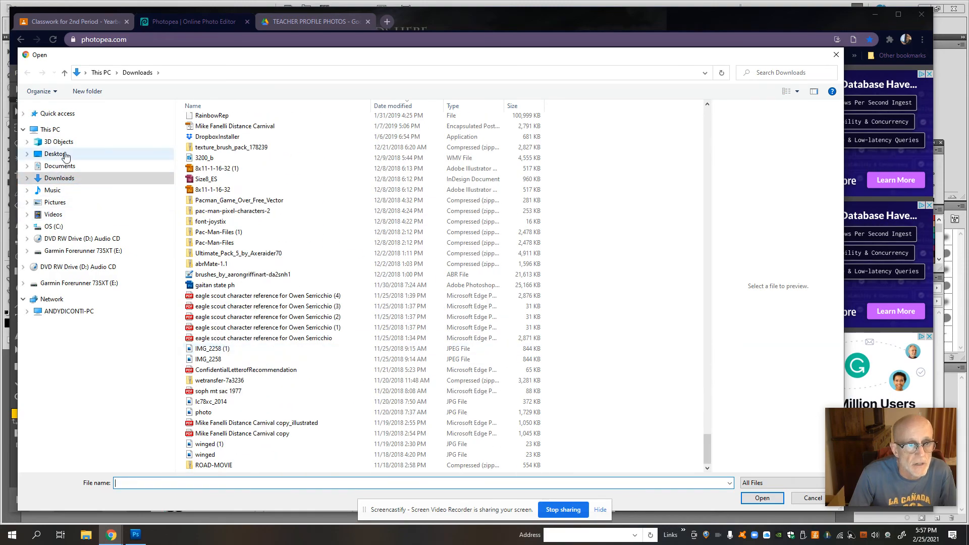
click(55, 153)
scroll(248, 308, down, 1)
scroll(247, 308, down, 20)
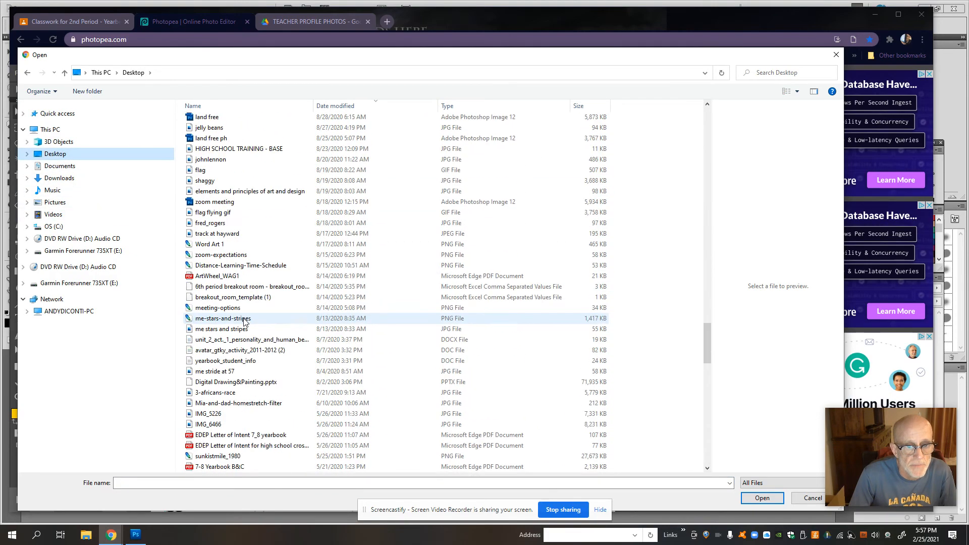
scroll(244, 321, up, 4)
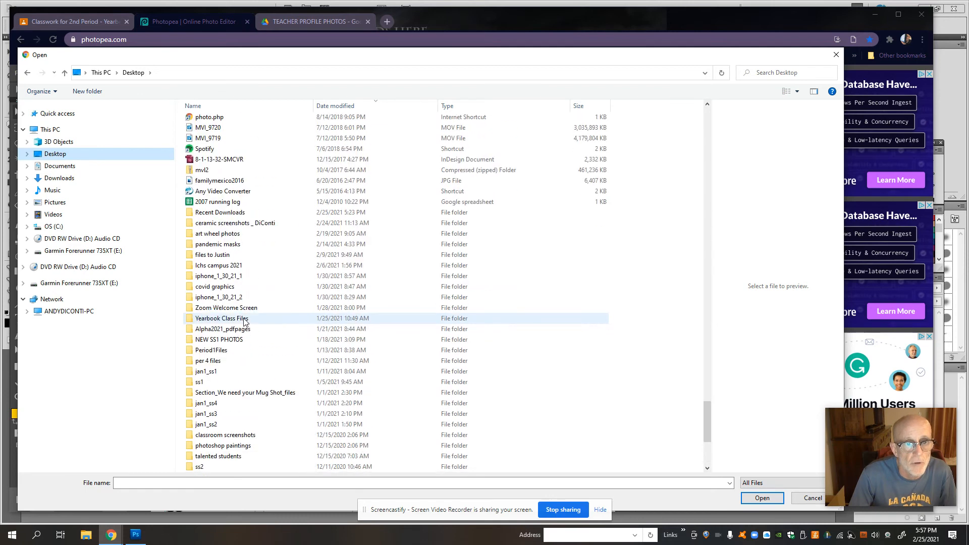
double_click(205, 172)
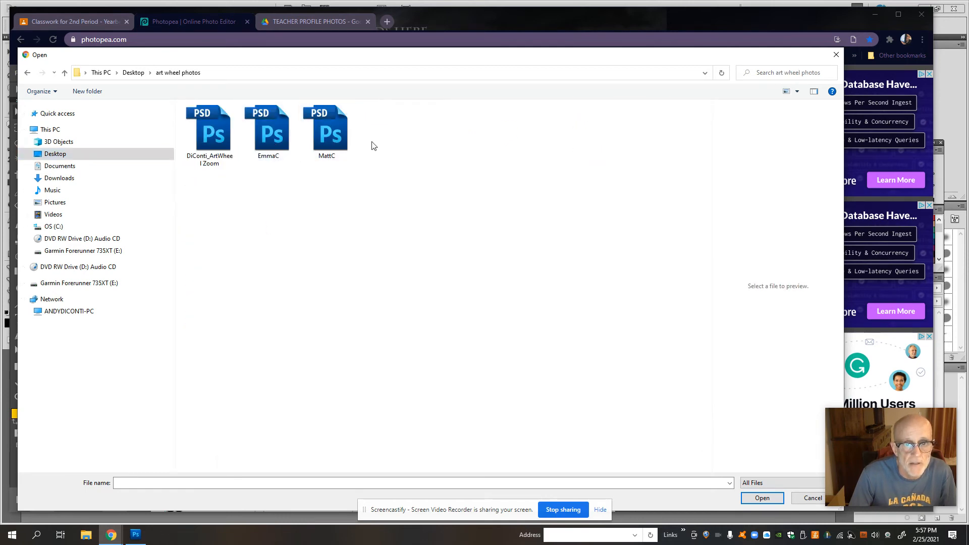
double_click(335, 136)
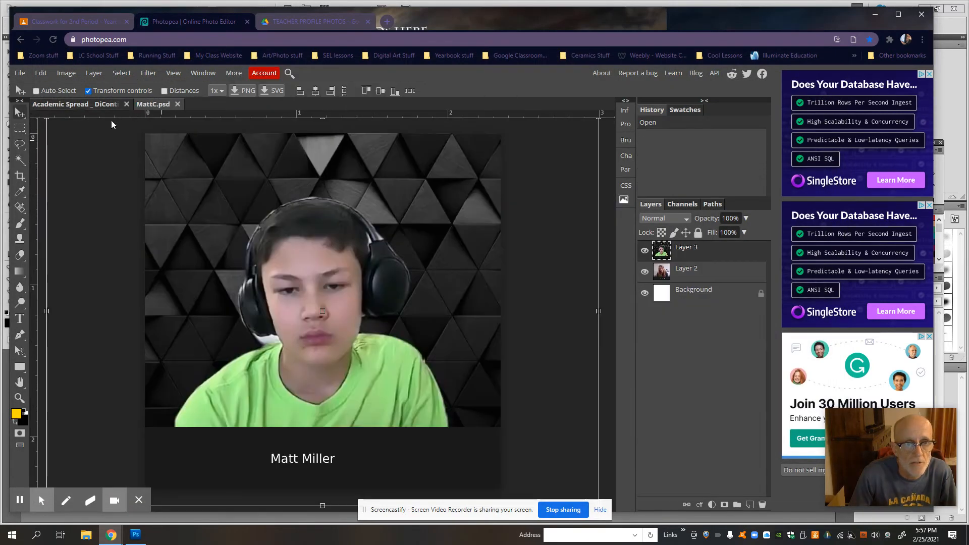
Step: Copy the entire student screenshot and paste it into the Academic Spread document directly above the left black square's layer
ctrl+click(664, 253)
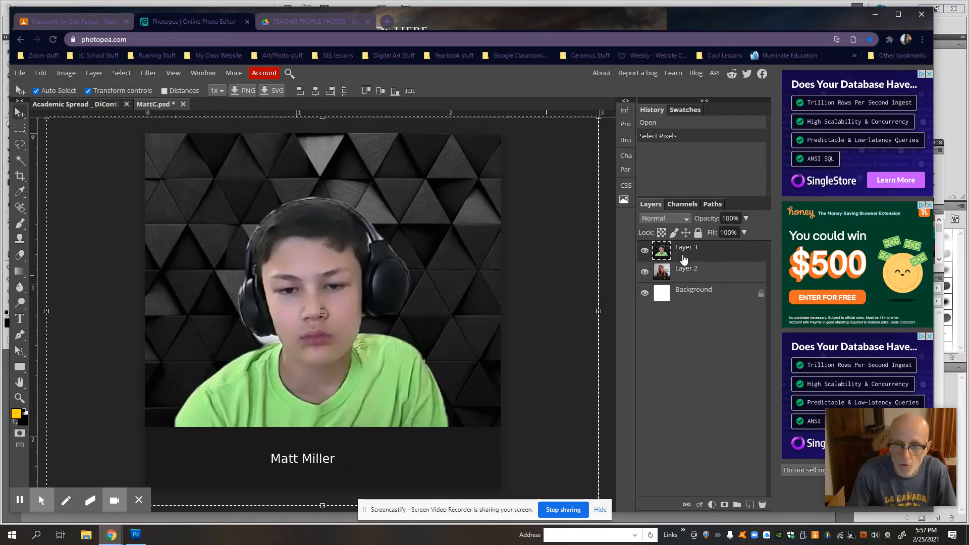
ctrl+click(702, 258)
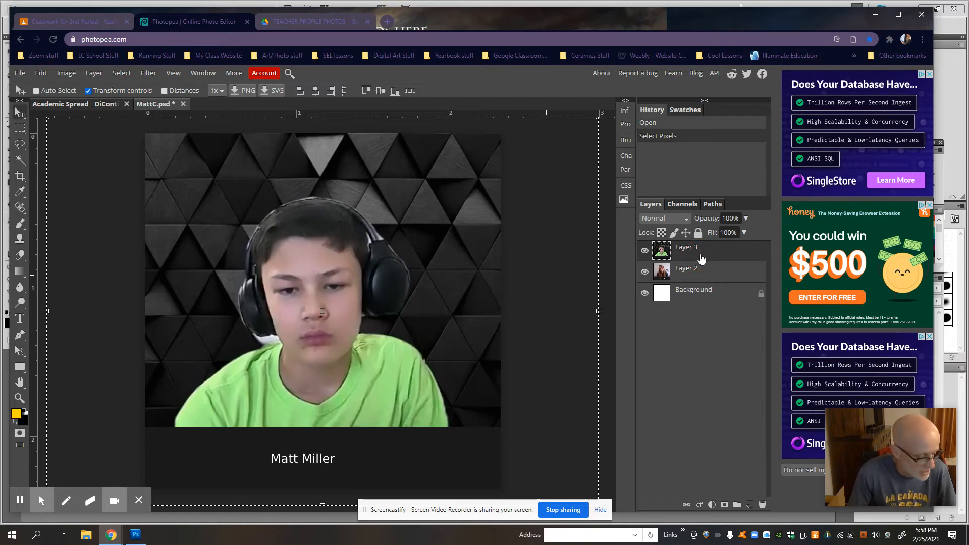
key(ctrl+a)
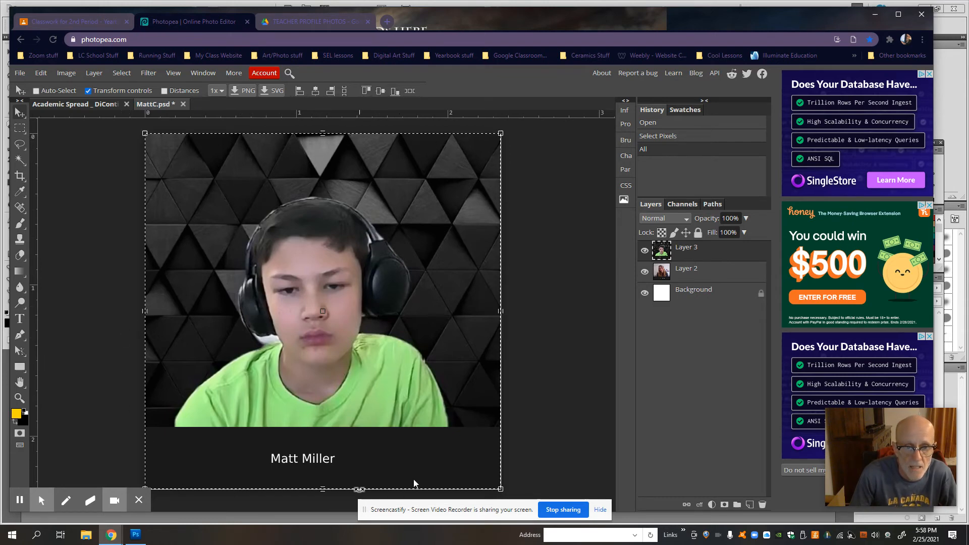
key(ctrl+c)
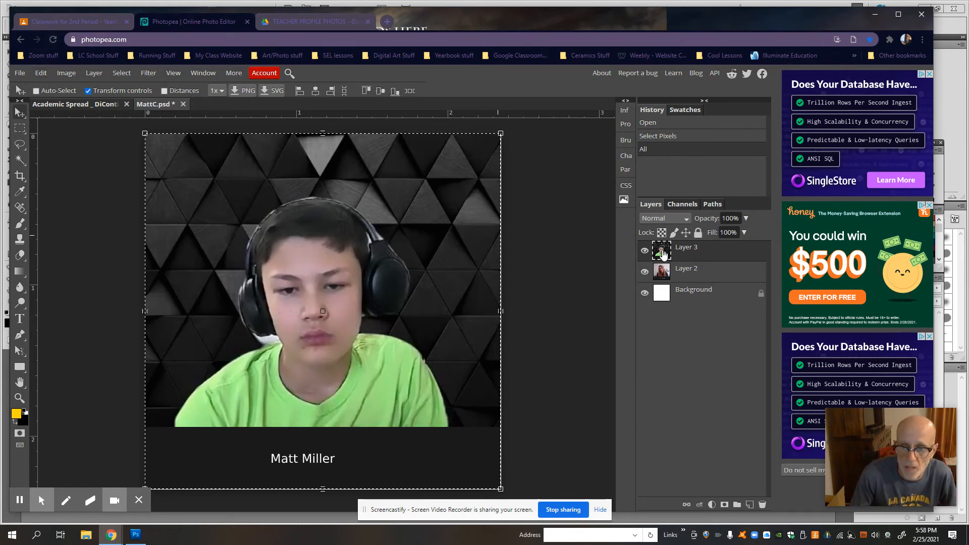
click(76, 106)
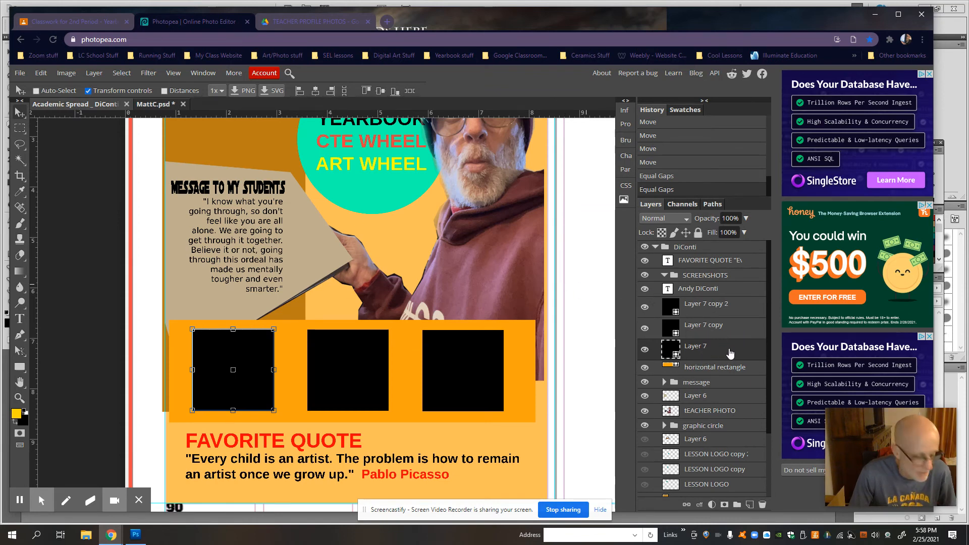
key(ctrl)
key(ctrl+v)
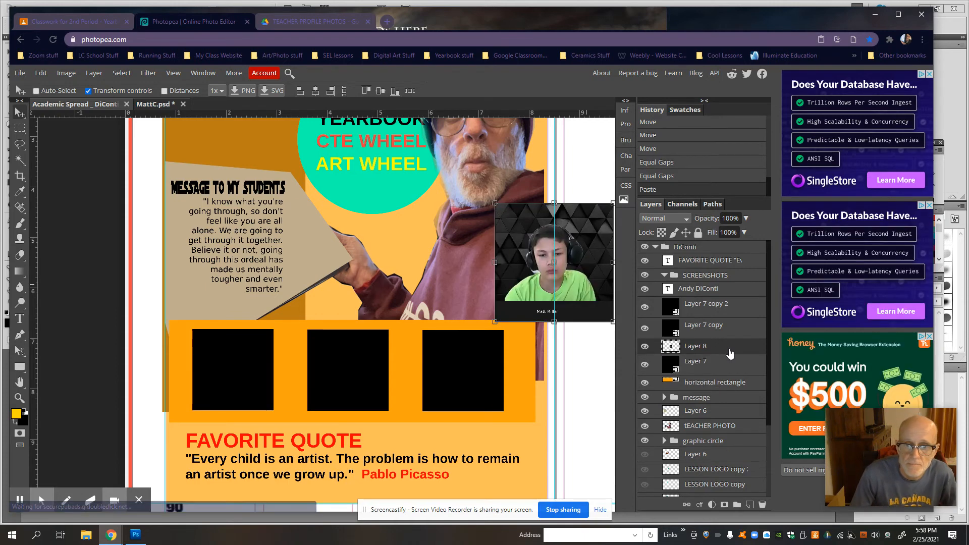
Step: Move the pasted screenshot over the left black square and clip it to that square with a clipping mask
drag(593, 298, 271, 387)
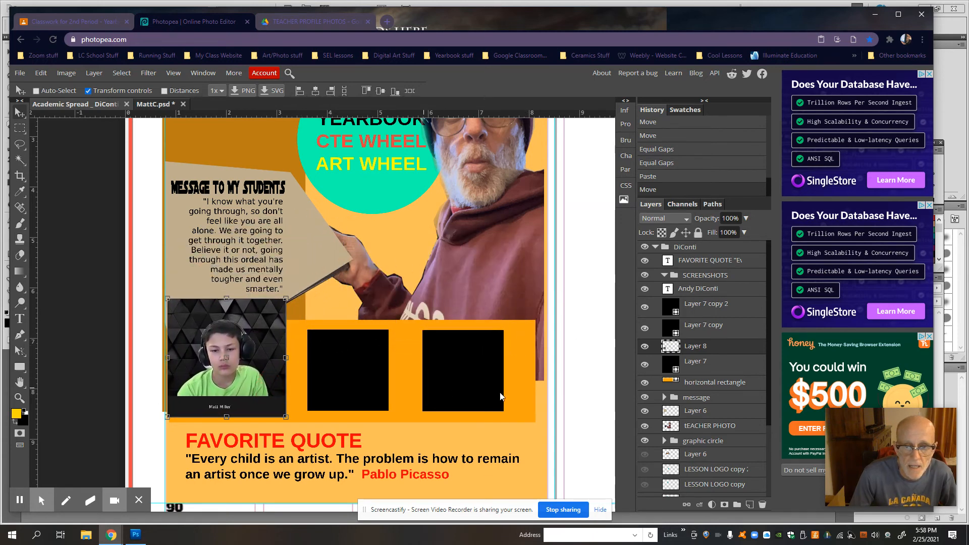
right_click(735, 351)
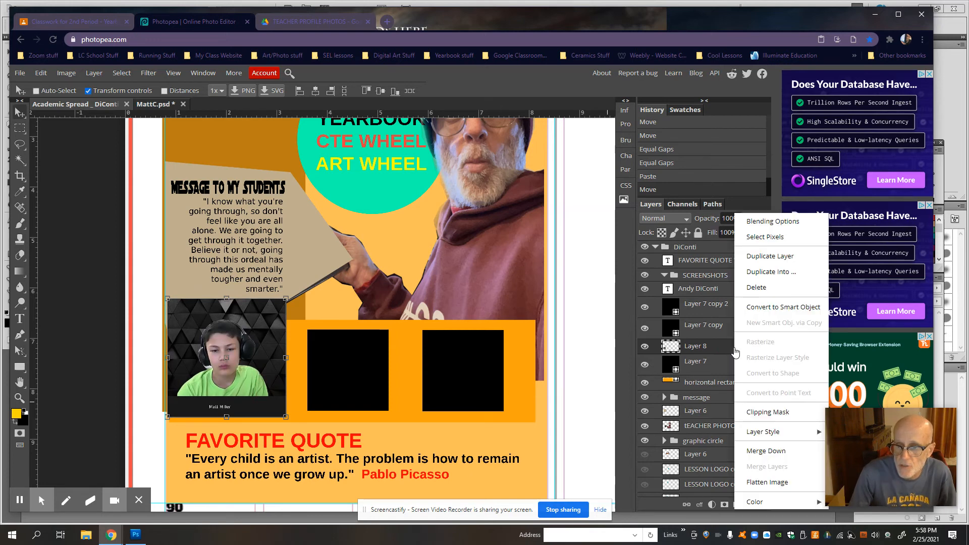
click(770, 411)
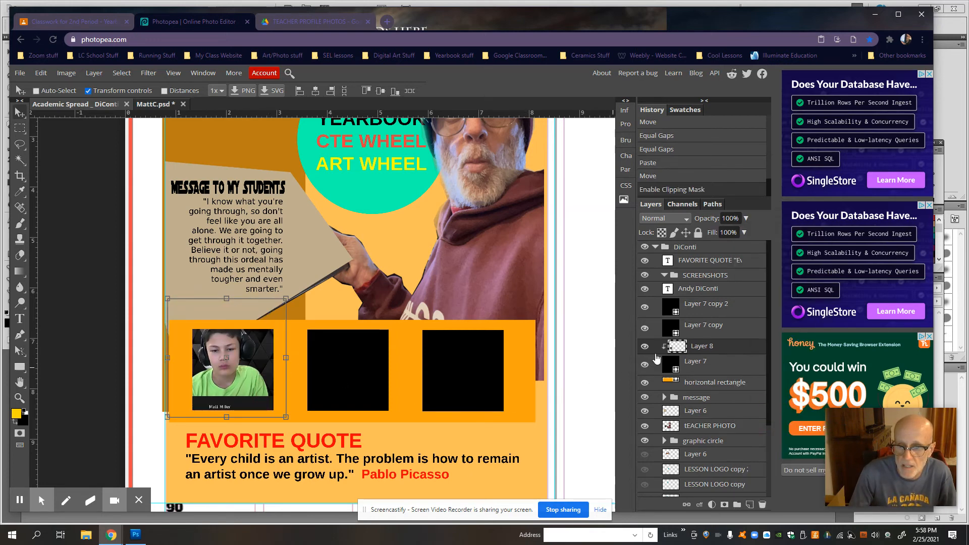
Step: Scale the clipped screenshot to about 81% and reposition it to fit the face and name caption inside the left square
drag(258, 380, 267, 380)
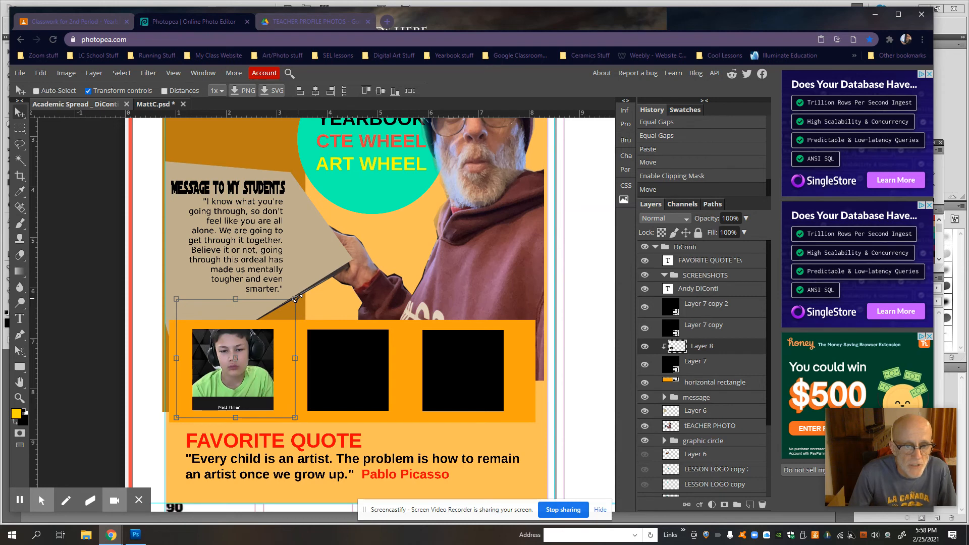
mouse_move(297, 299)
mouse_down()
mouse_move(276, 319)
mouse_move(226, 313)
mouse_move(257, 318)
mouse_move(288, 307)
mouse_up()
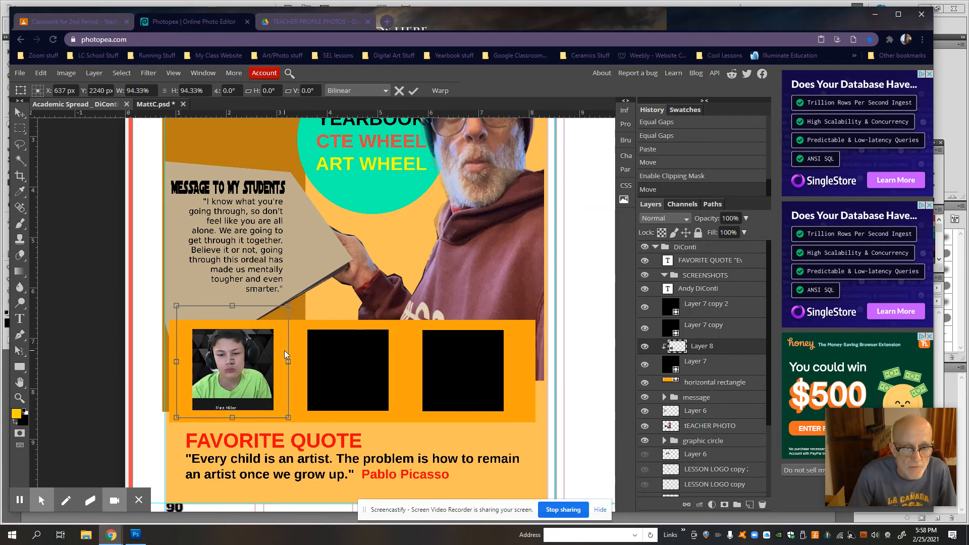
drag(258, 366, 261, 358)
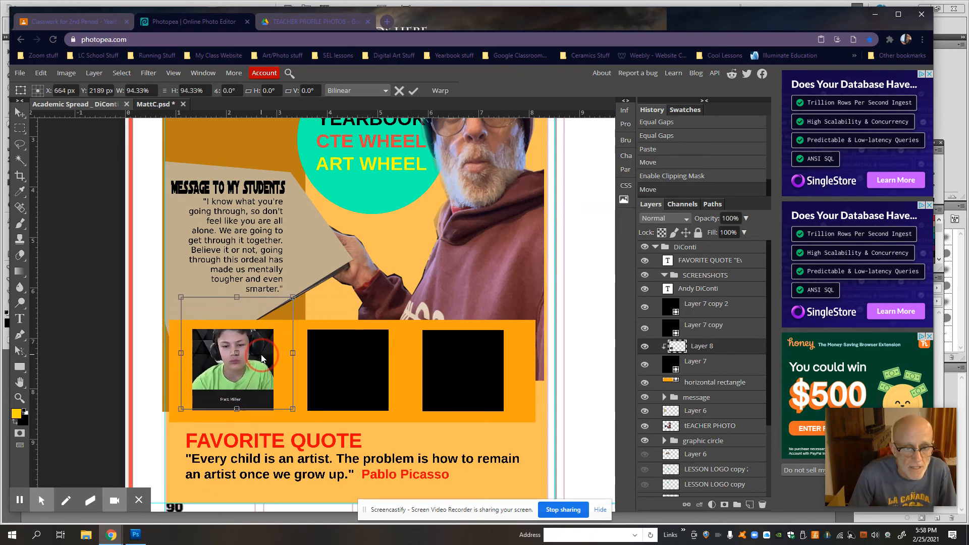
drag(292, 298, 279, 313)
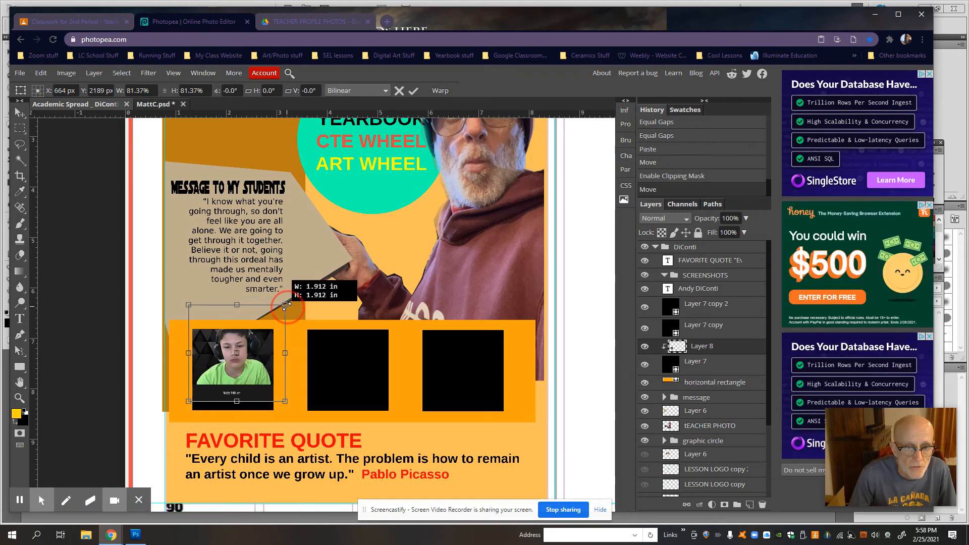
drag(267, 374, 265, 385)
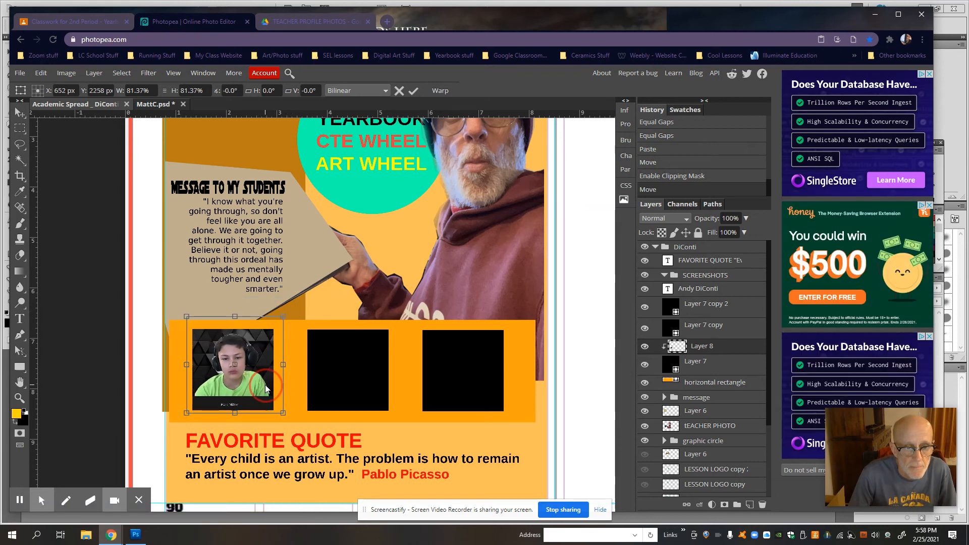
click(742, 367)
Step: Select the middle black square's layer and open the second PSD file in the art wheel photos folder
click(701, 331)
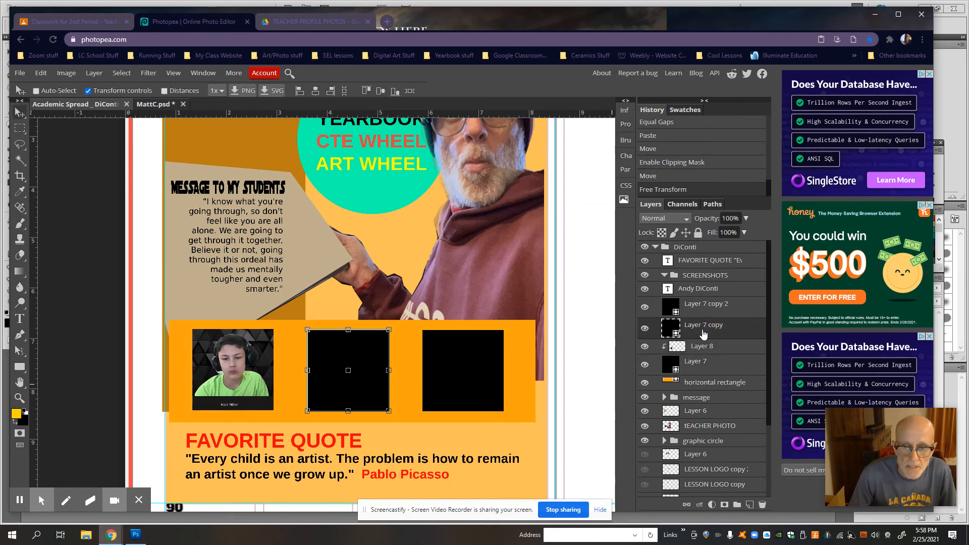
click(20, 73)
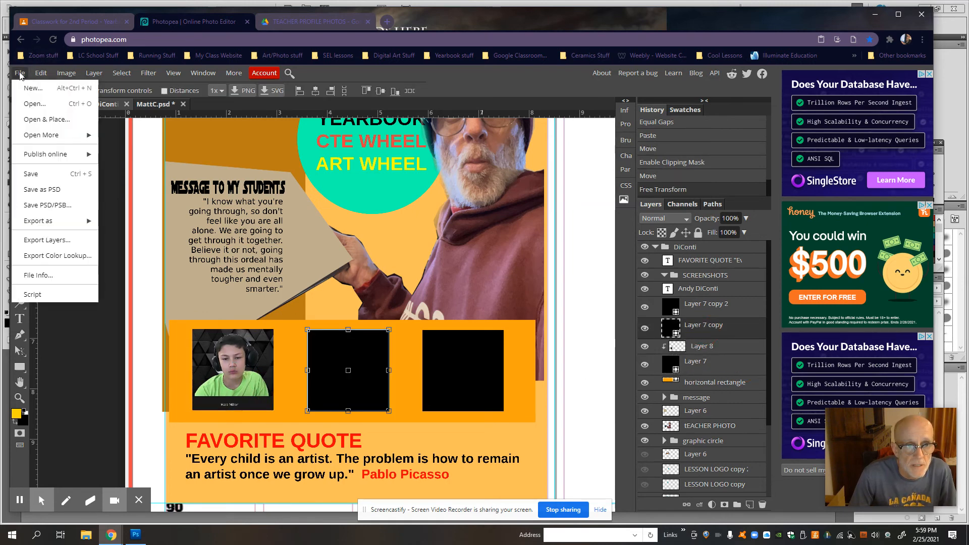
click(32, 105)
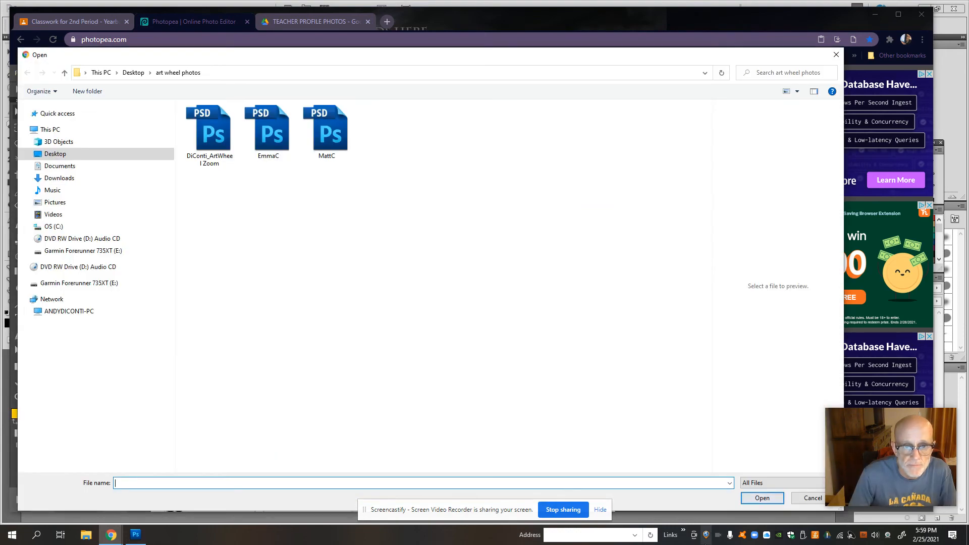
double_click(277, 140)
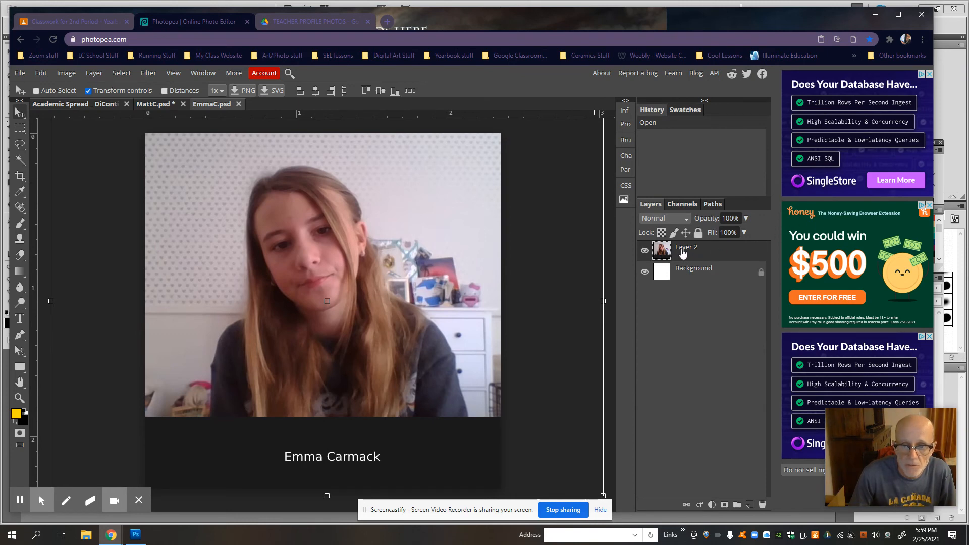
Step: Copy the entire second student screenshot and paste it into the Academic Spread document directly above the middle black square's layer
key(ctrl+a)
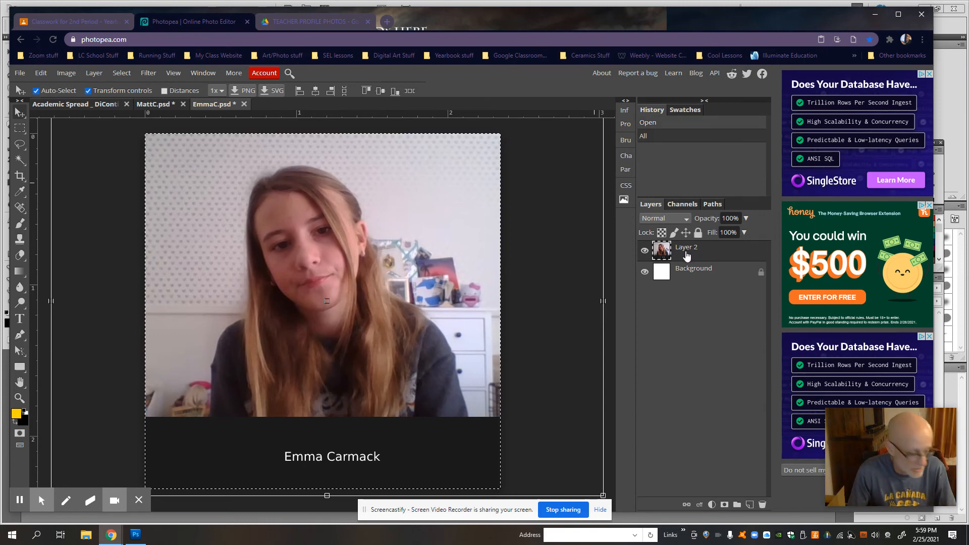
key(ctrl+t)
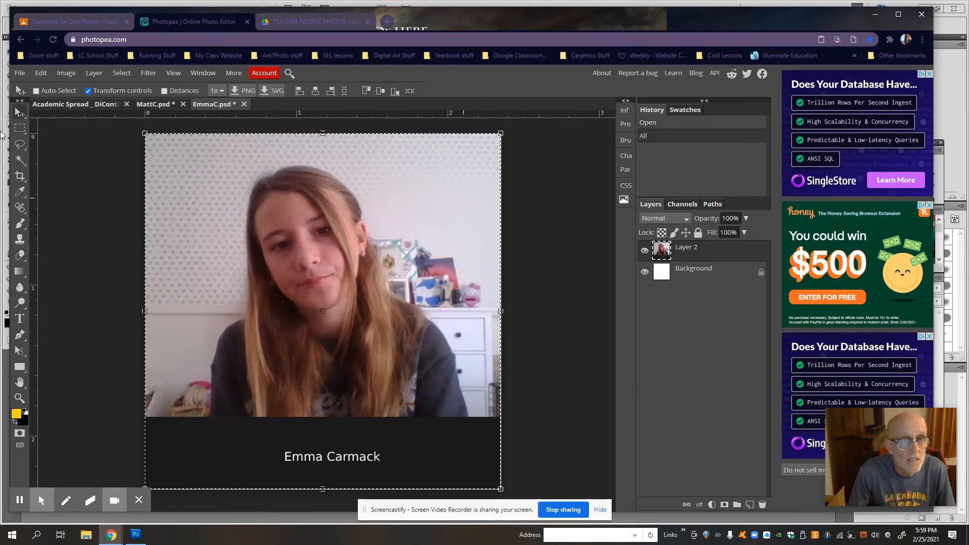
click(67, 103)
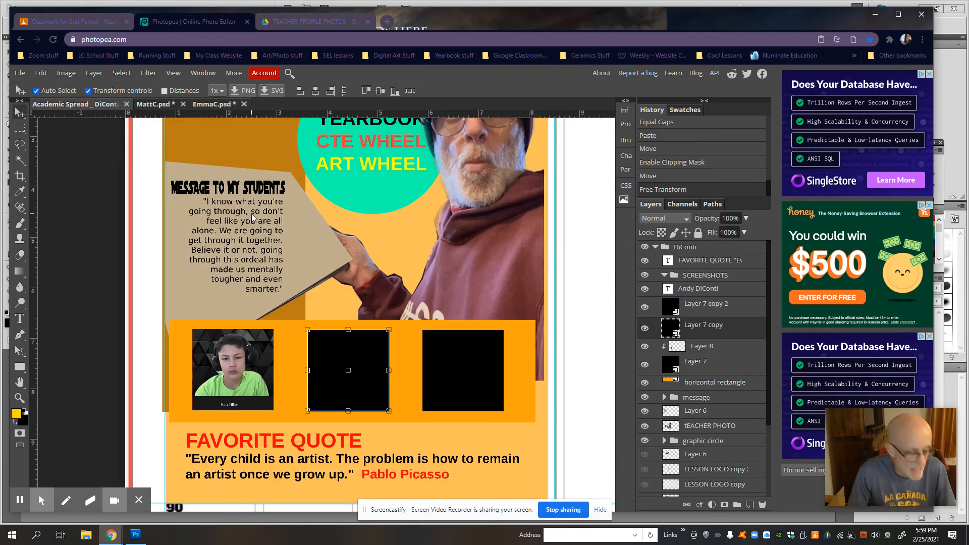
key(ctrl+v)
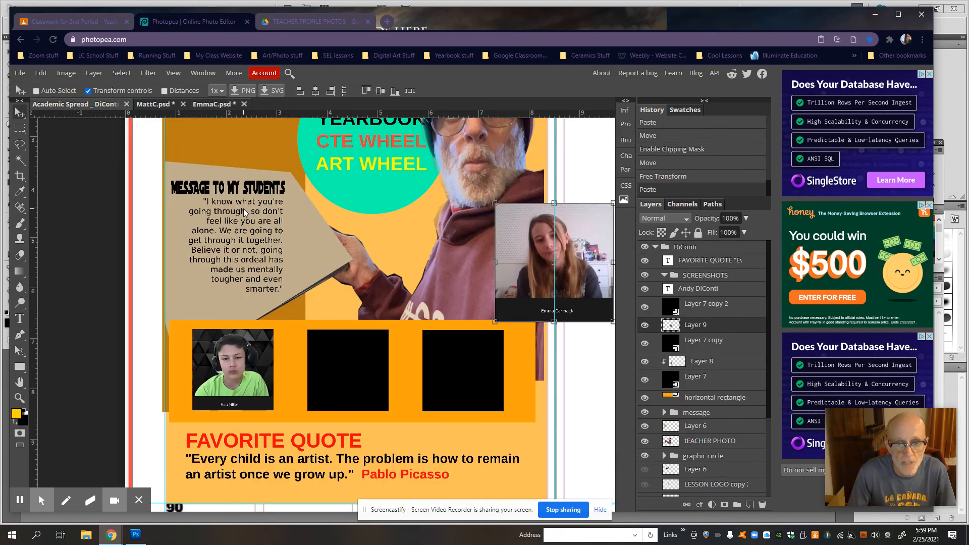
Step: Move the pasted screenshot over the right black square, raise its layer directly above that square's layer, and clip it to the square
drag(596, 290, 508, 380)
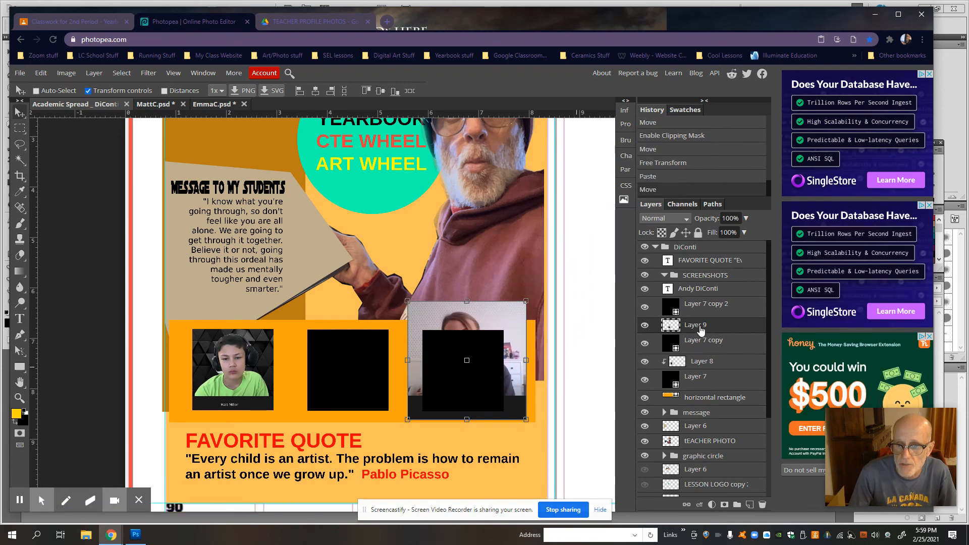
drag(700, 329, 697, 302)
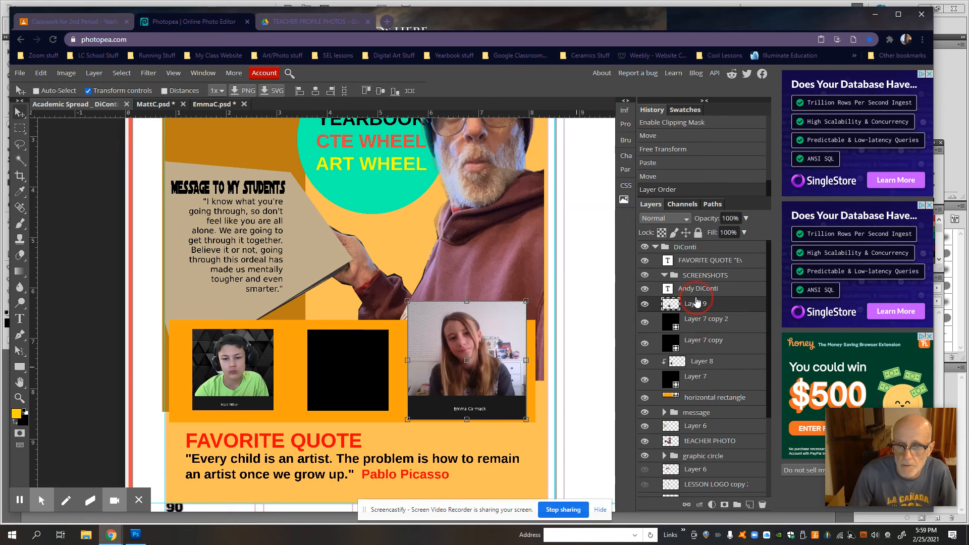
right_click(738, 303)
click(764, 413)
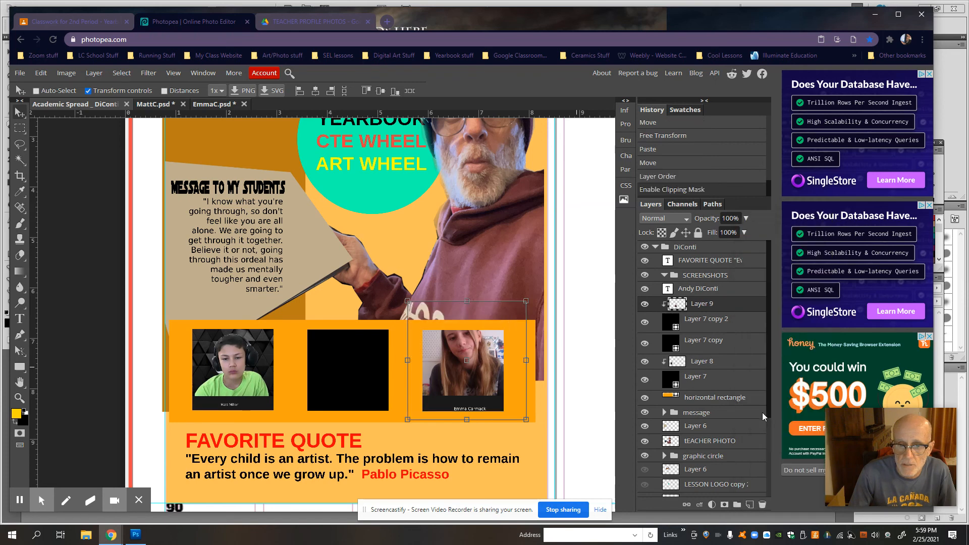
Step: Scale the clipped screenshot to 72.72% and reposition it to fit the face and name caption inside the right square
drag(486, 378, 488, 368)
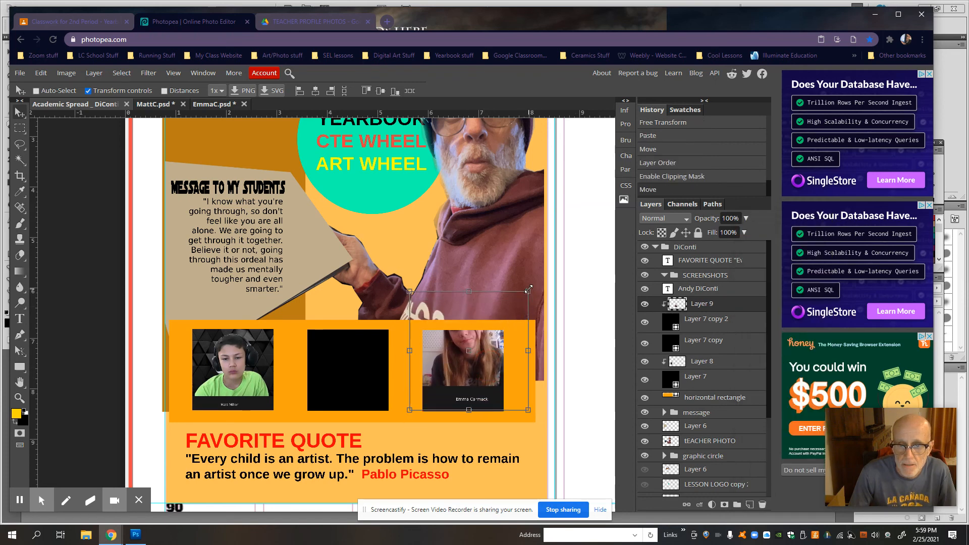
drag(528, 289, 513, 309)
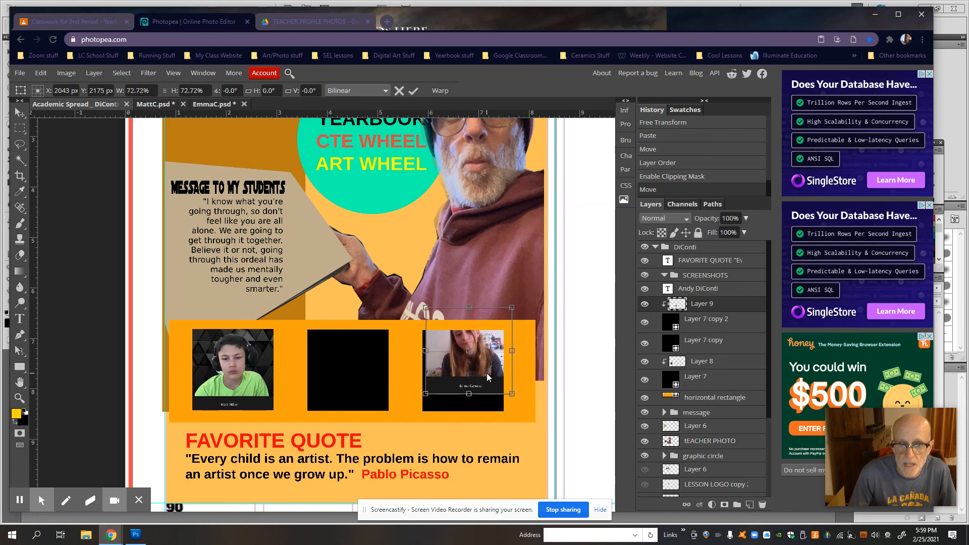
drag(486, 376, 481, 392)
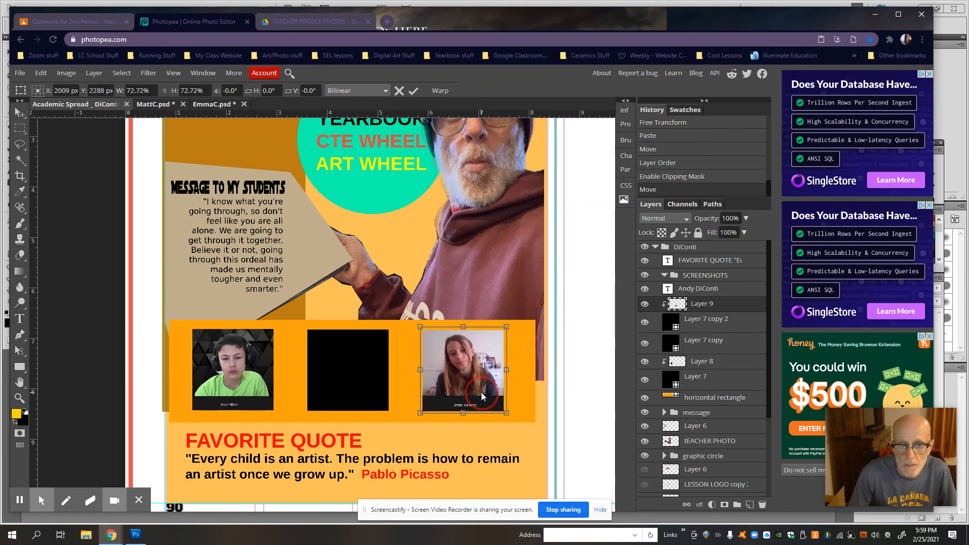
Step: Examine the layer stacking by selecting the left square, its clipped screenshot, the middle square and the right square, ending on the middle square
click(708, 380)
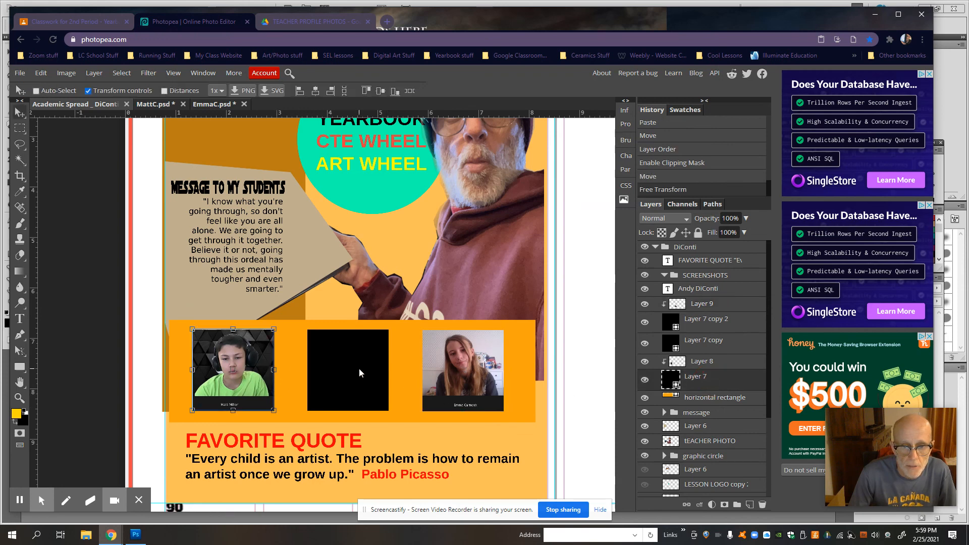
click(719, 363)
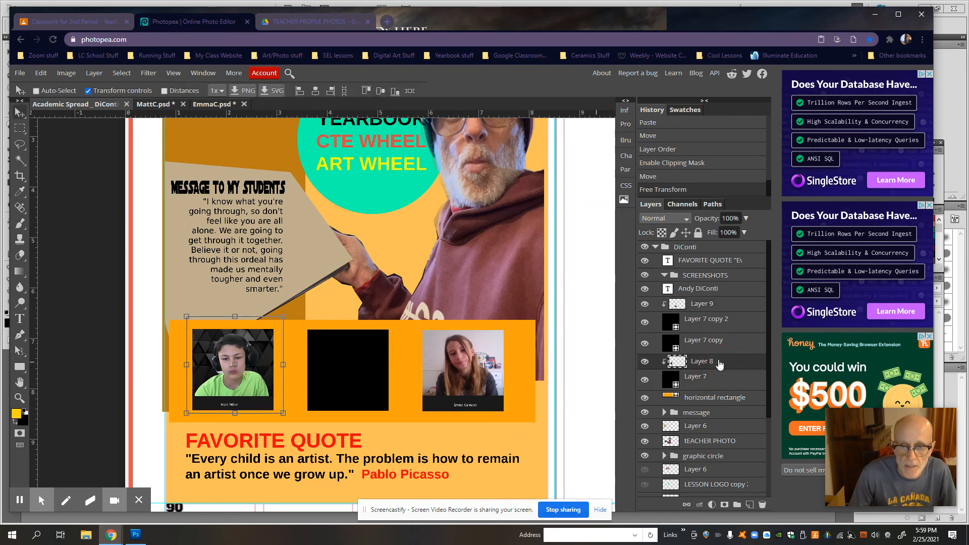
click(719, 340)
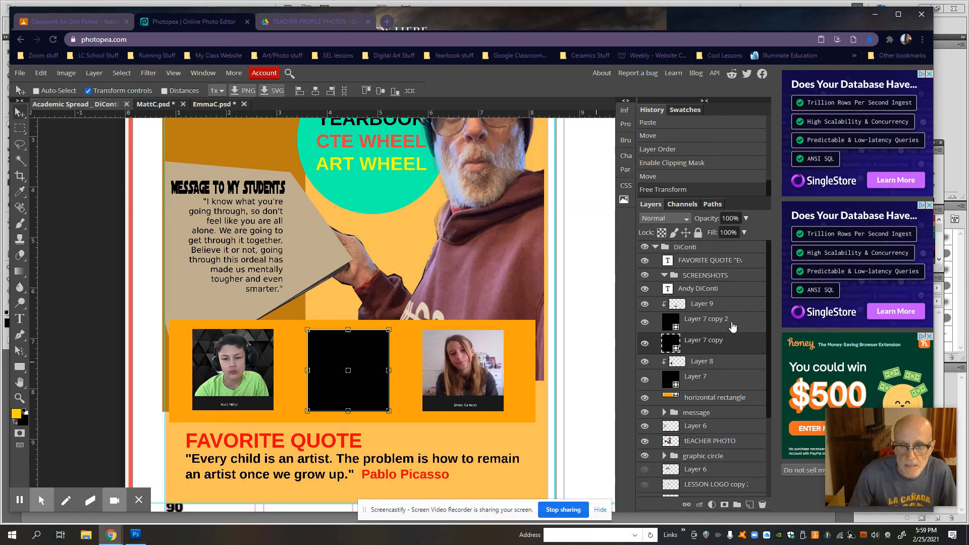
click(733, 326)
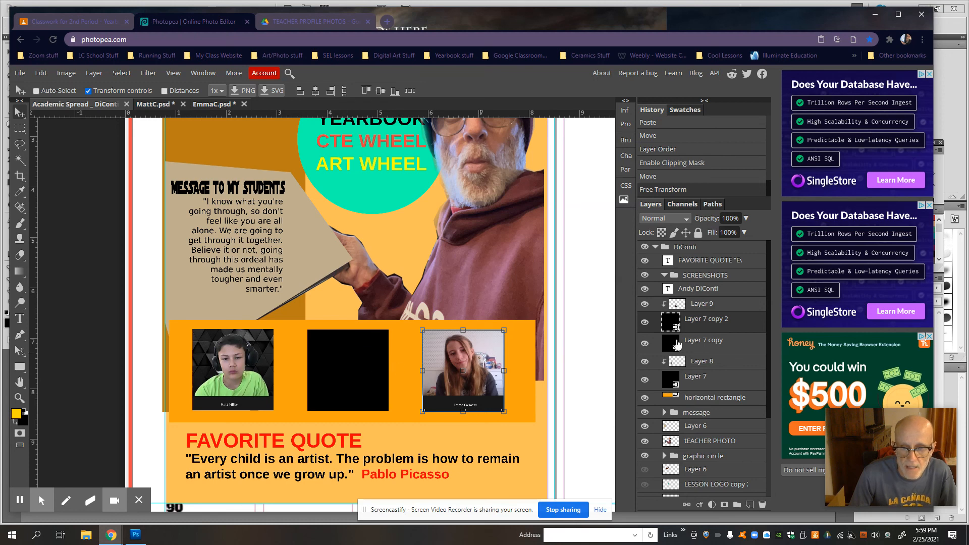
click(750, 340)
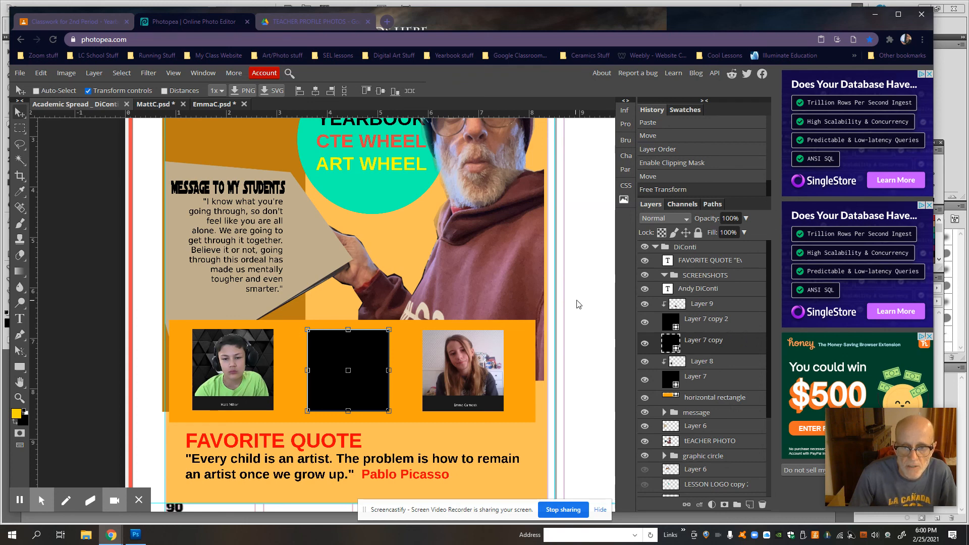
scroll(433, 316, down, 2)
scroll(433, 316, up, 2)
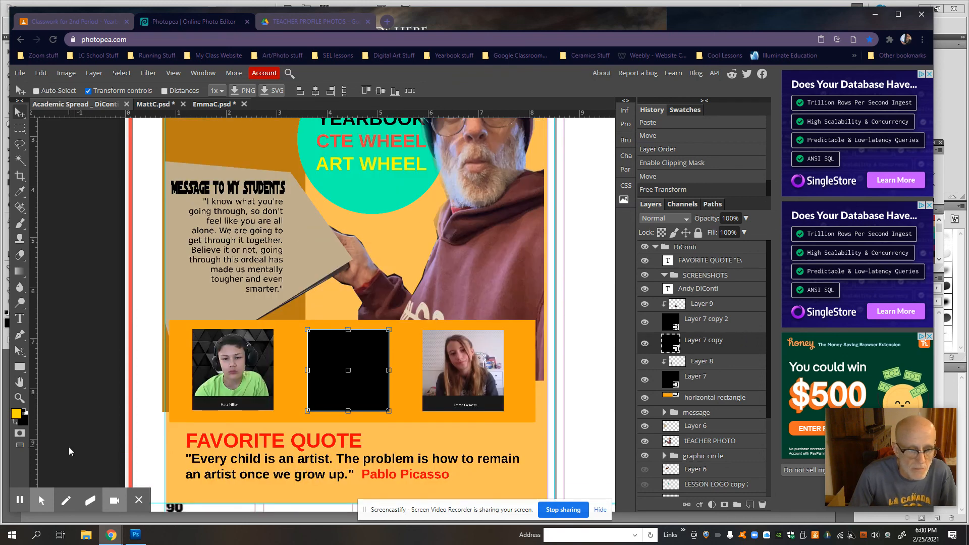
mouse_move(18, 502)
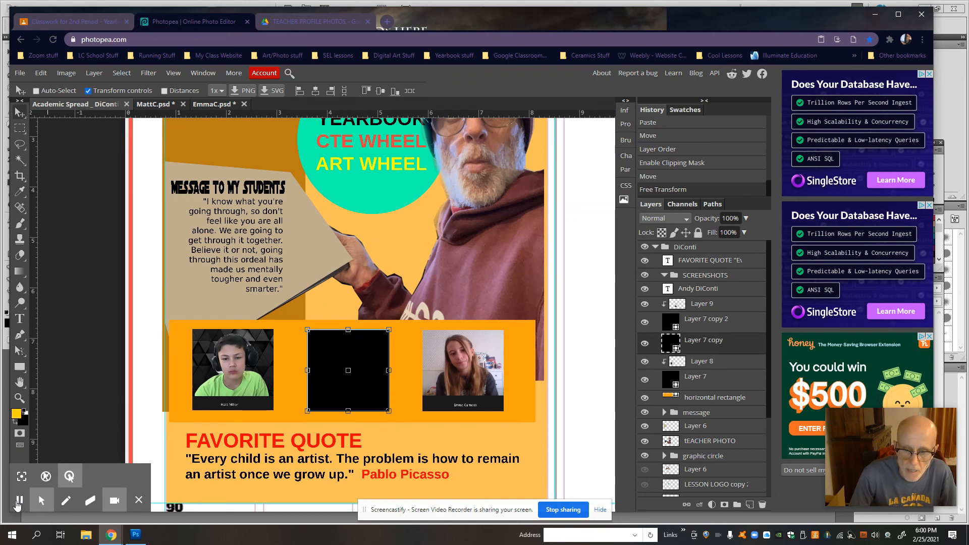